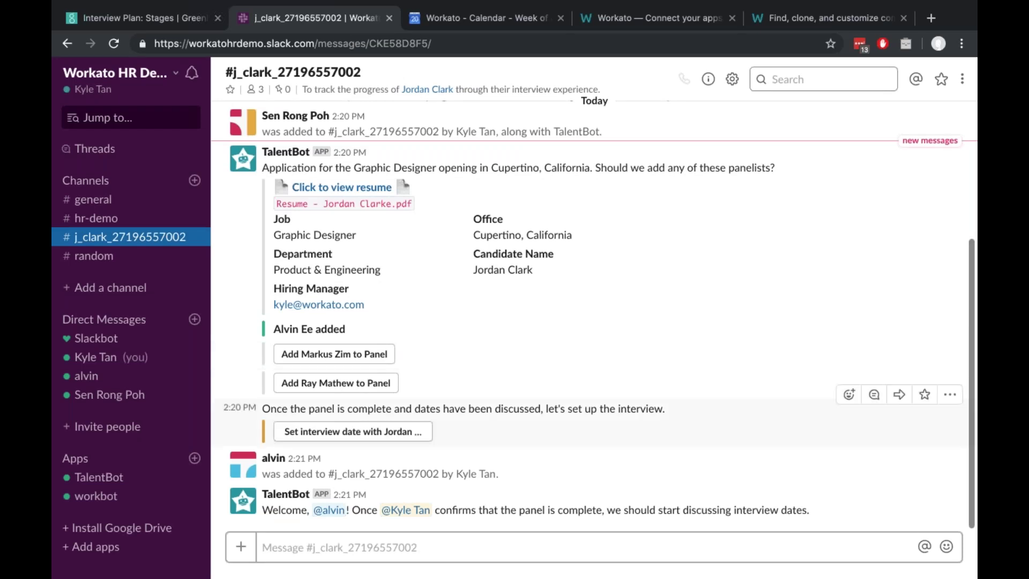
Schedule the candidate's Graphic Designer interview for June 27, 11:00AM through TalentBot and submit the request.
left_click(373, 431)
left_click(532, 268)
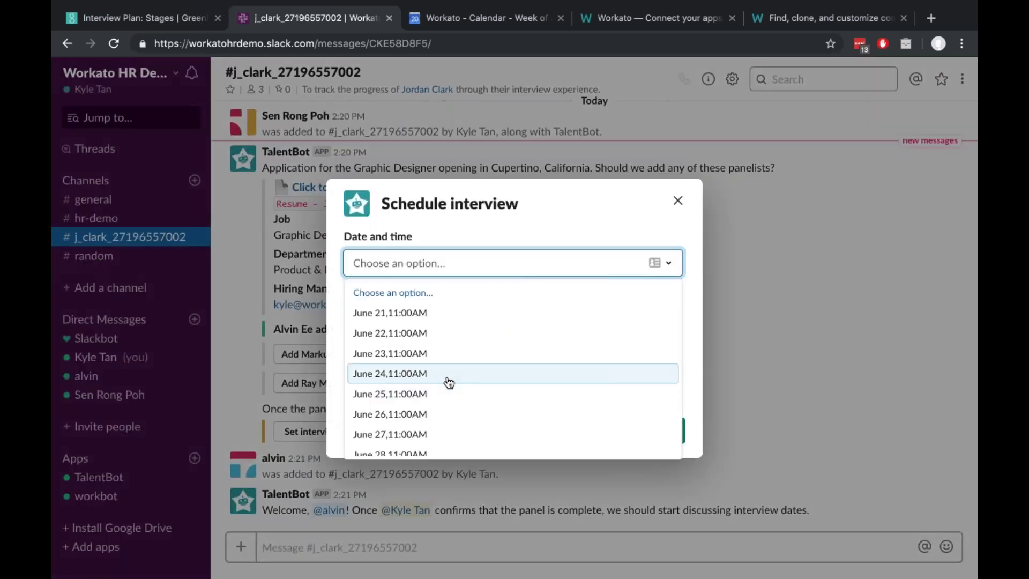
scroll(428, 394, "down", 2)
left_click(429, 394)
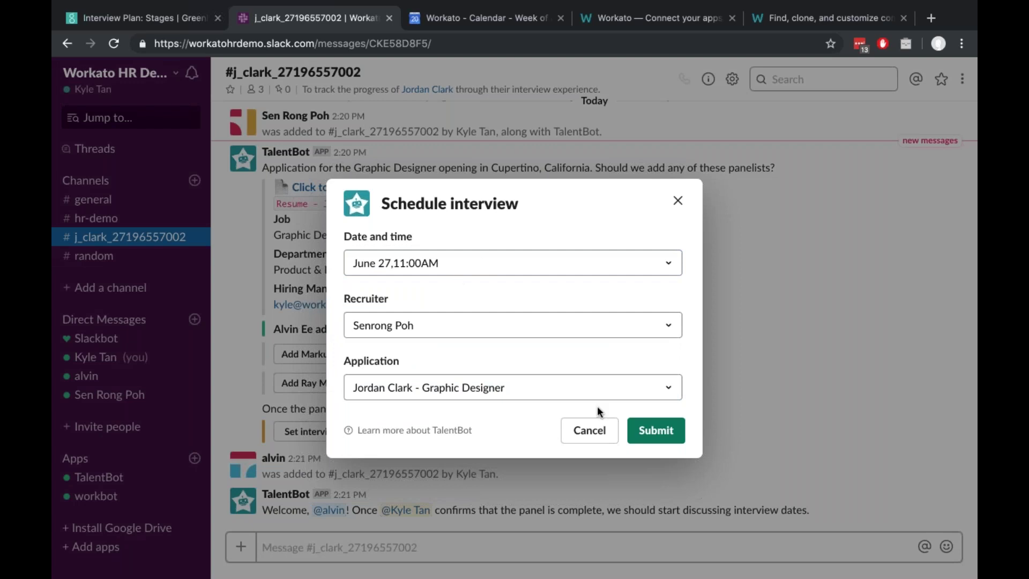
left_click(652, 433)
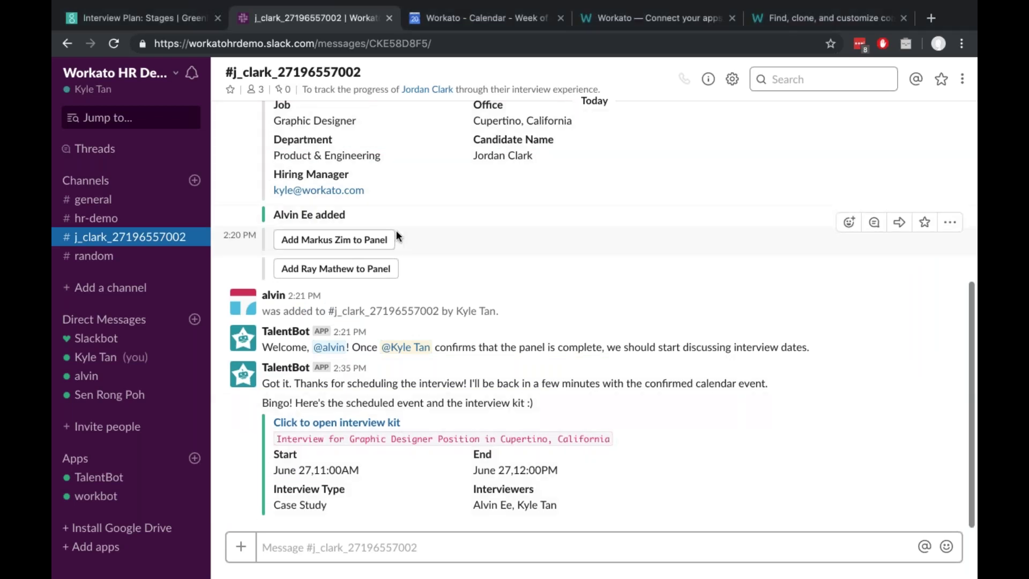
Check the Phone Interview stage in the candidate's Greenhouse profile and the June 27 interview event in Google Calendar.
left_click(436, 90)
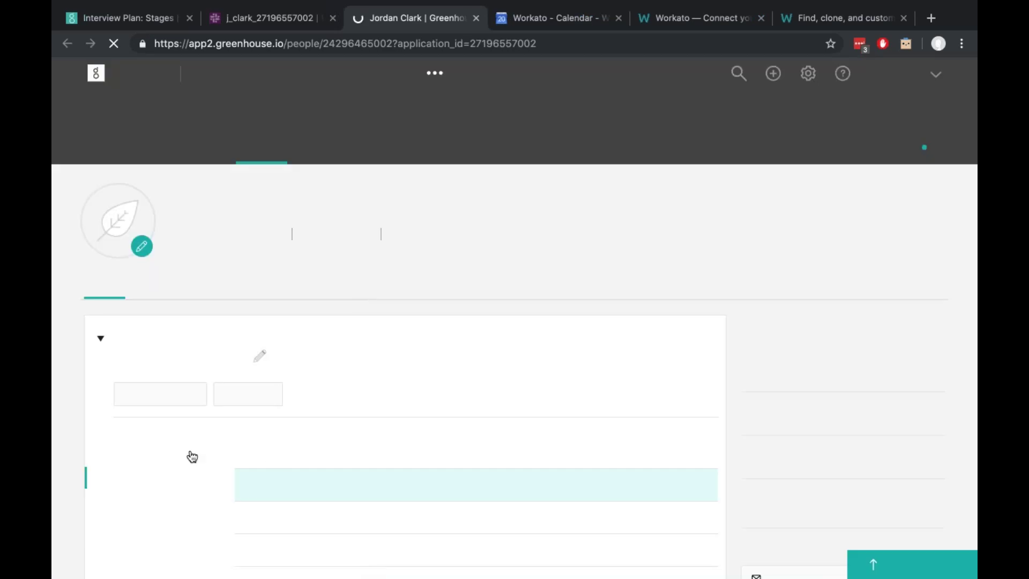
scroll(397, 434, "down", 5)
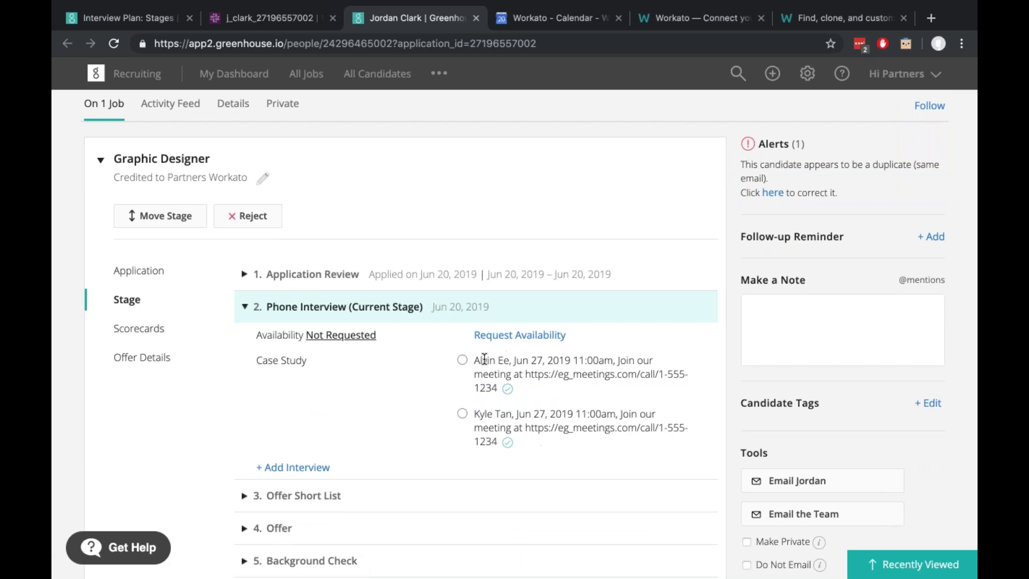
left_click(558, 15)
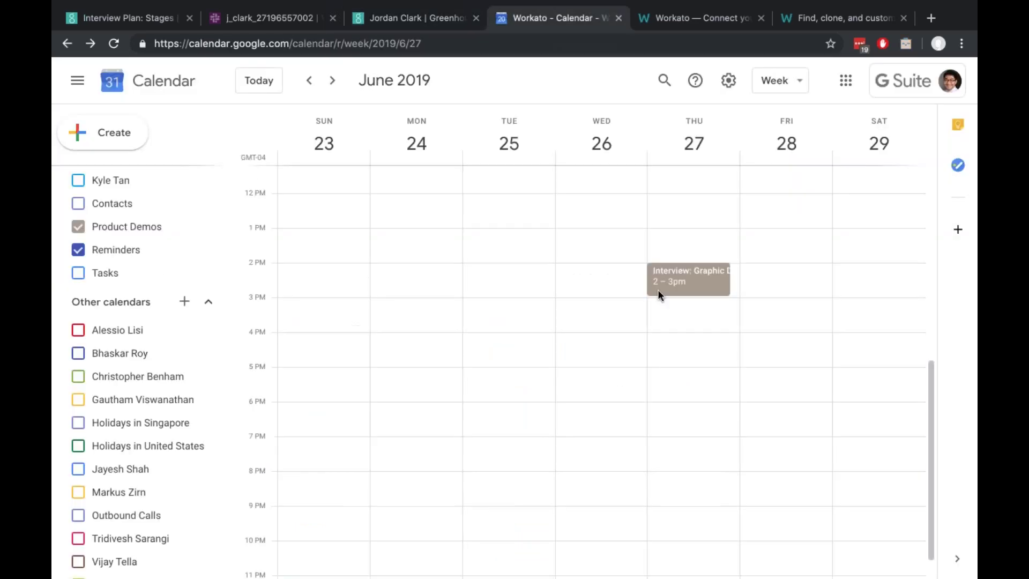
left_click(694, 272)
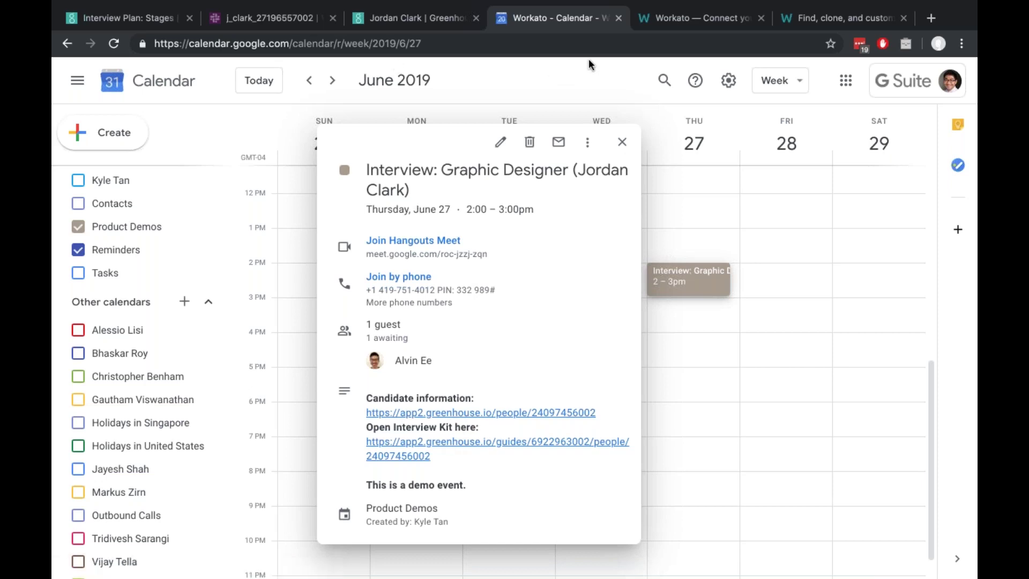
left_click(414, 20)
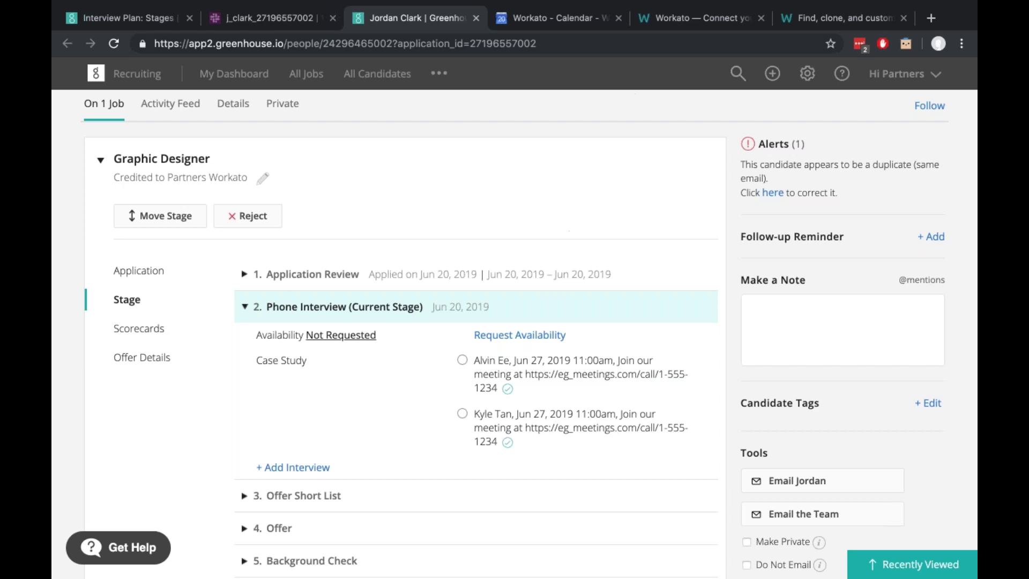
Open the interview kit from TalentBot's message in Slack and look through its Resume and Scorecard sections.
left_click(281, 20)
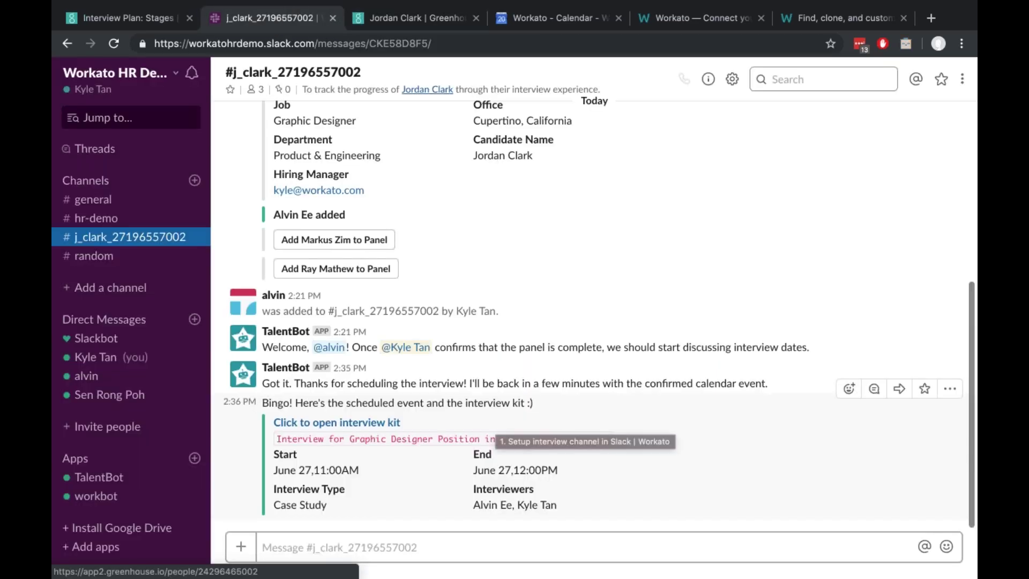
left_click_drag(273, 422, 331, 423)
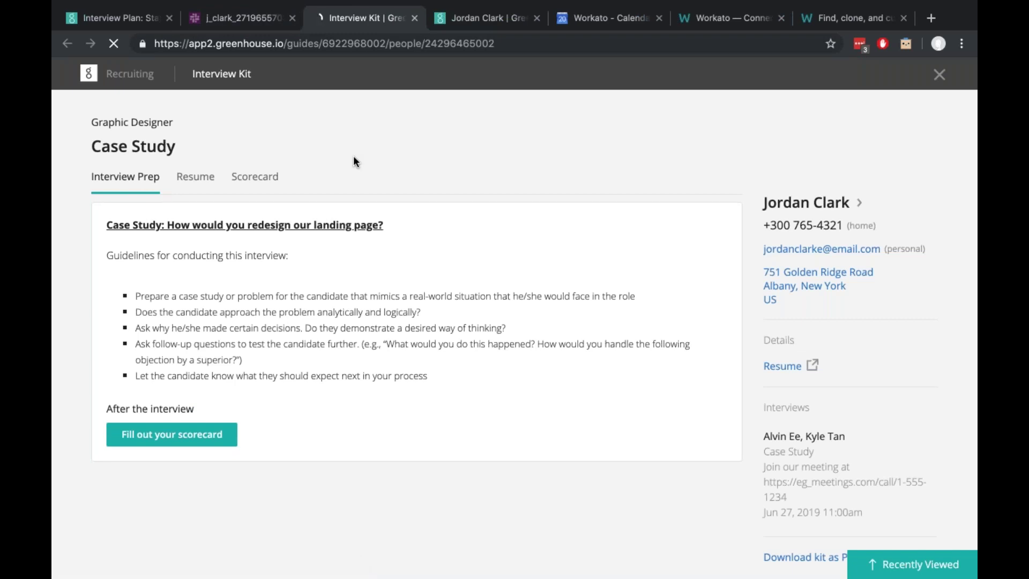
left_click(197, 177)
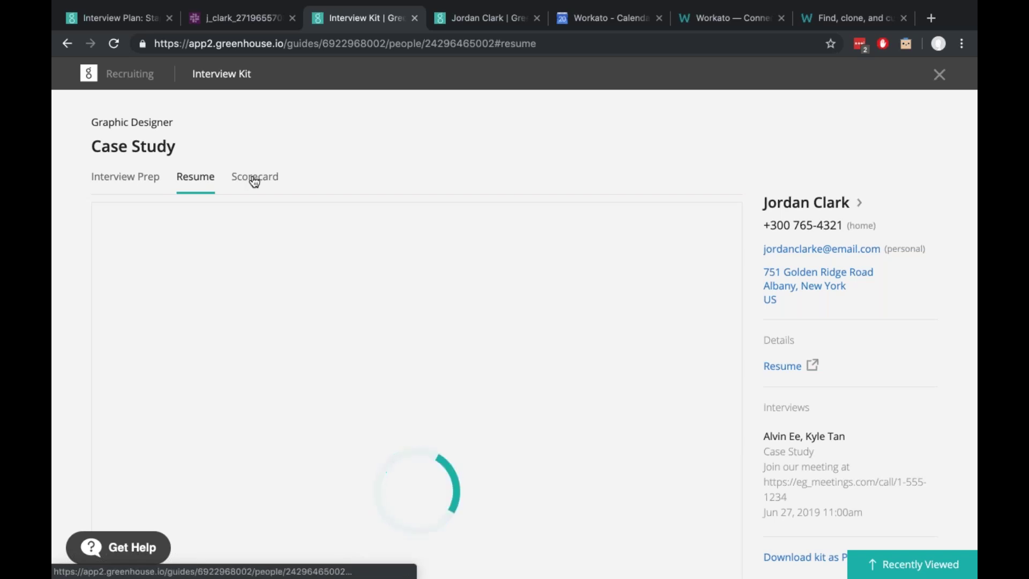
left_click(255, 180)
left_click(284, 264)
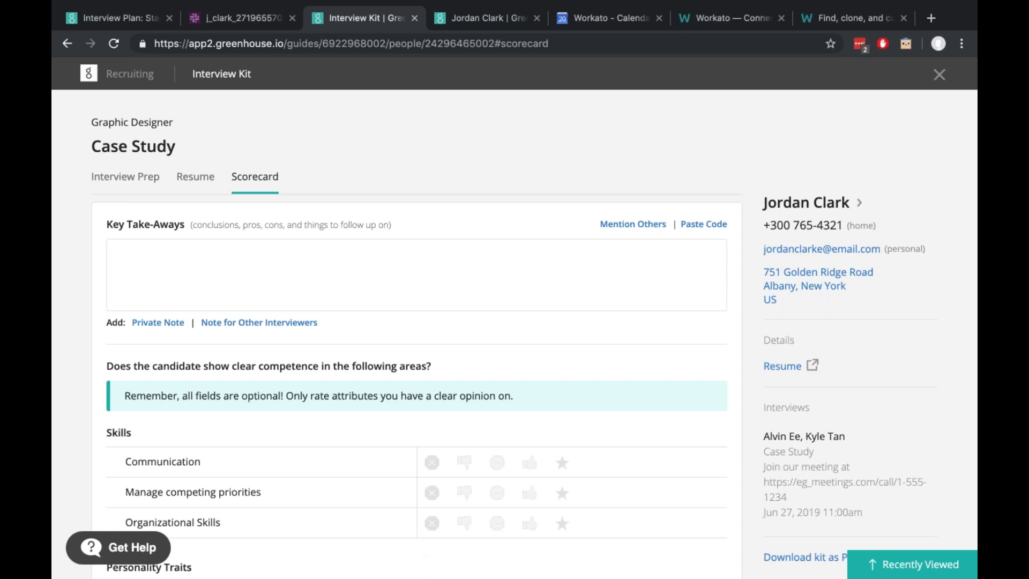
scroll(417, 322, "down", 1)
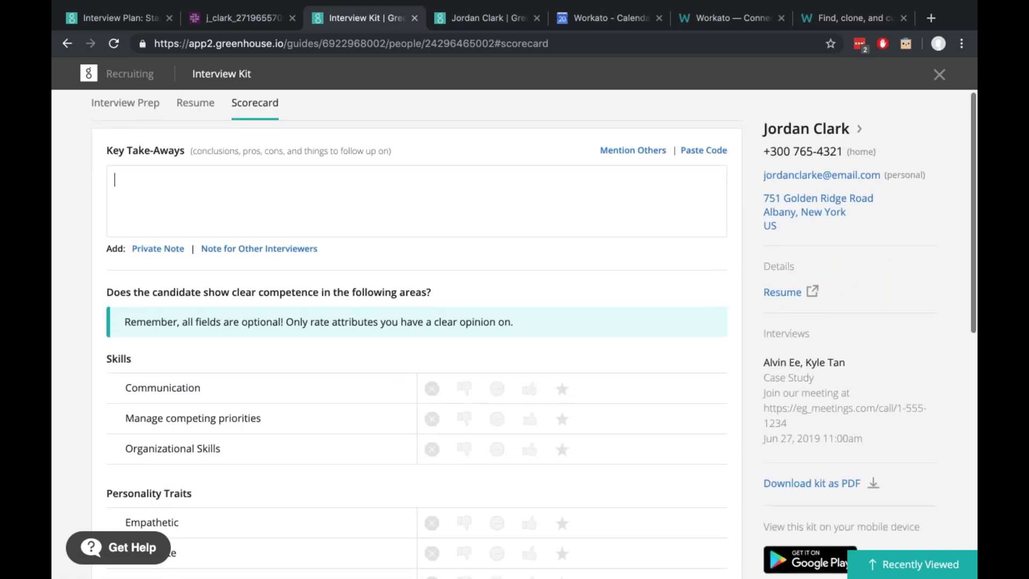
scroll(417, 321, "up", 1)
Go back to Slack, visit the #random channel and read TalentBot's new message in the candidate's channel.
key("ctrl+shift+Tab")
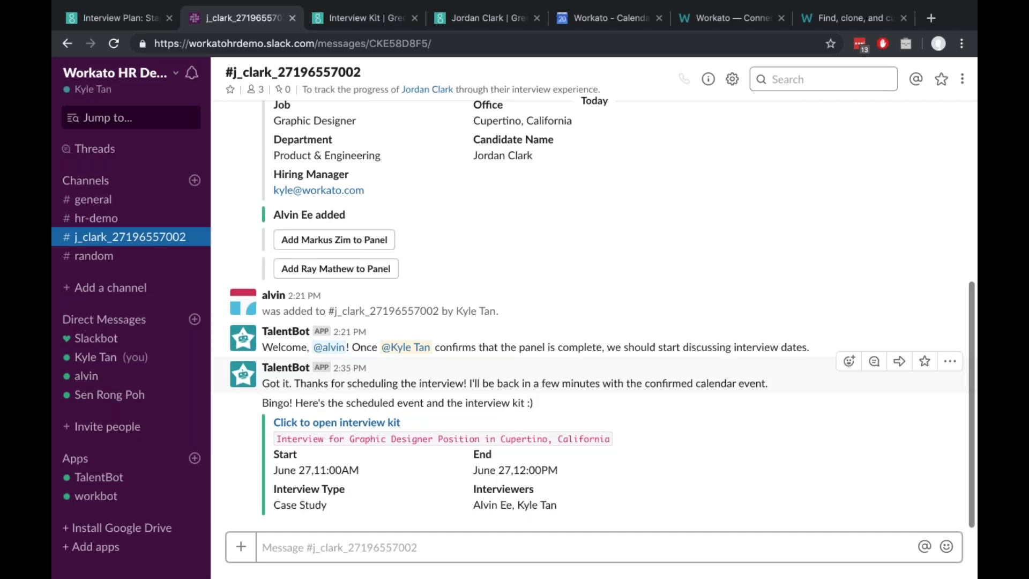
left_click(400, 21)
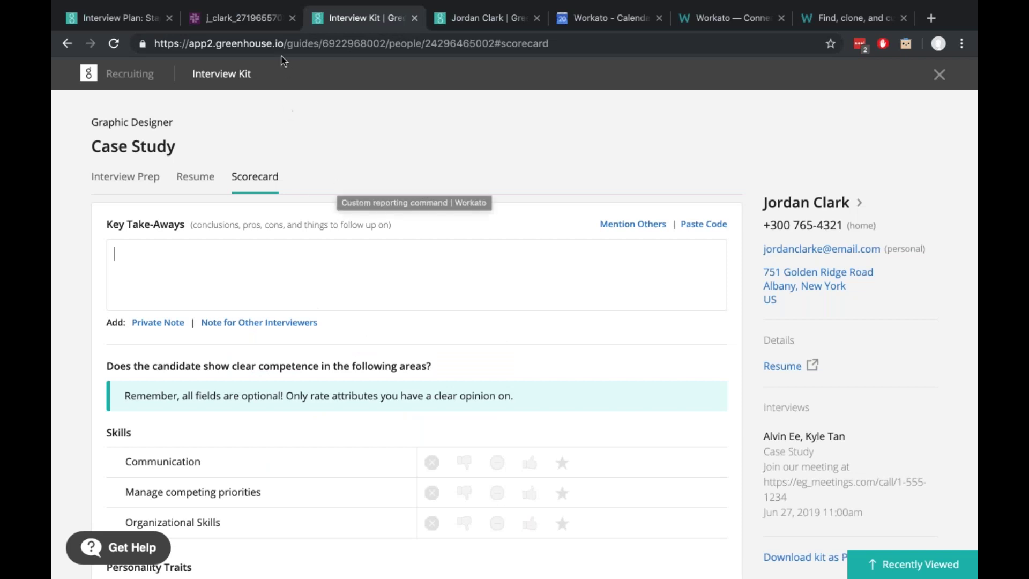
left_click(265, 21)
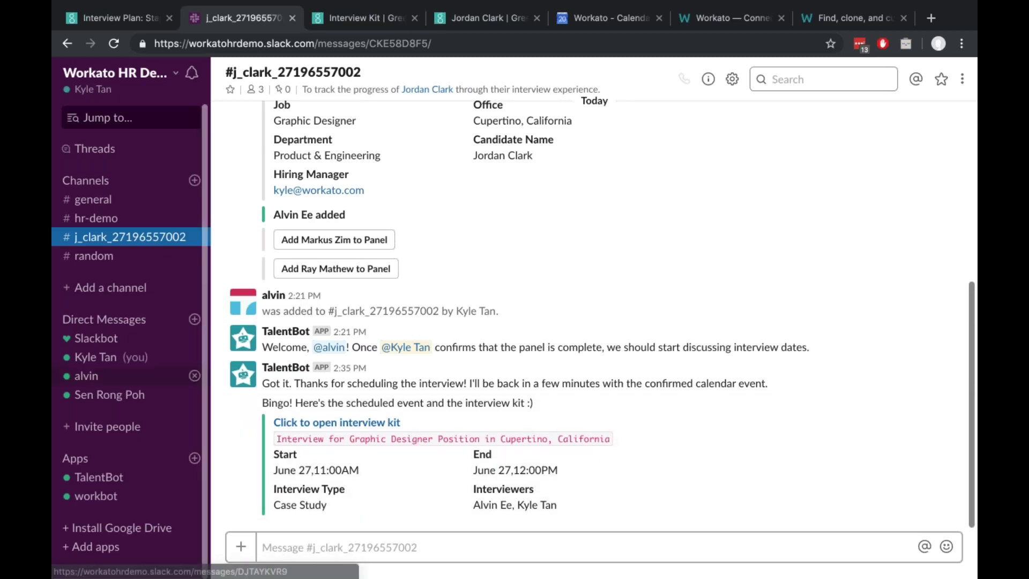
left_click(136, 267)
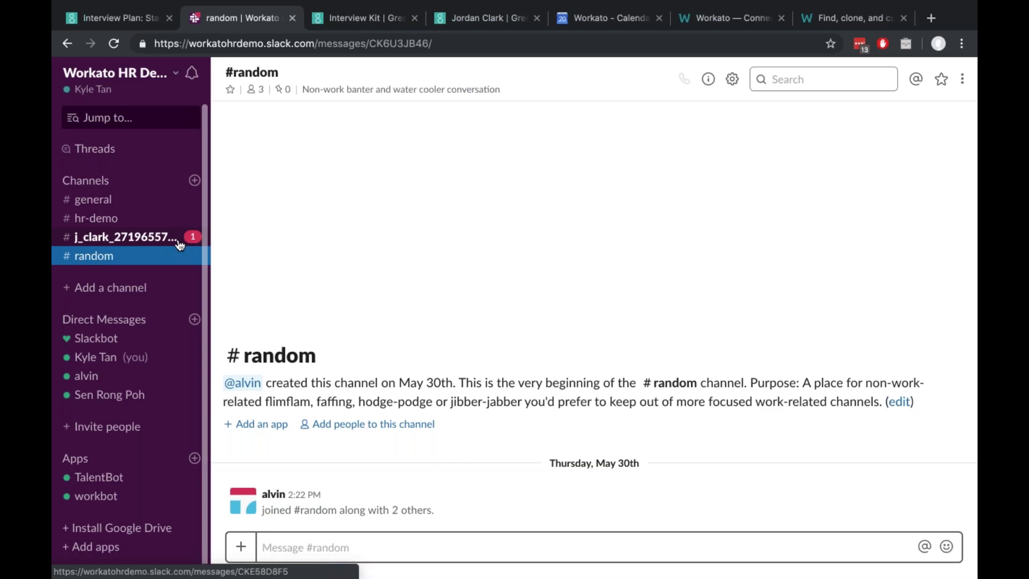
left_click(179, 239)
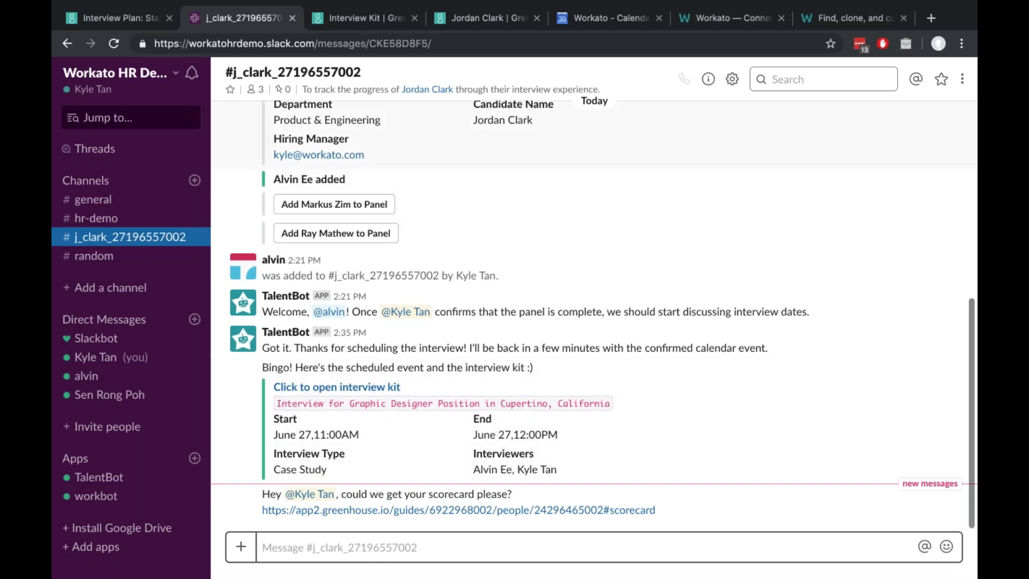
Close the open Interview Kit and candidate profile pages and open the scorecard link from TalentBot's message.
left_click(414, 18)
left_click(415, 18)
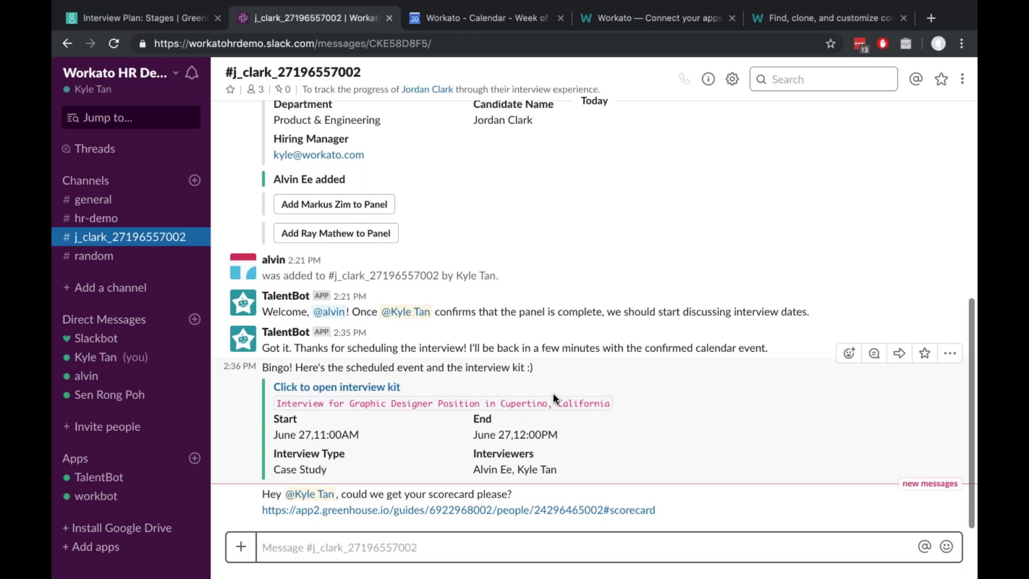
left_click(486, 512)
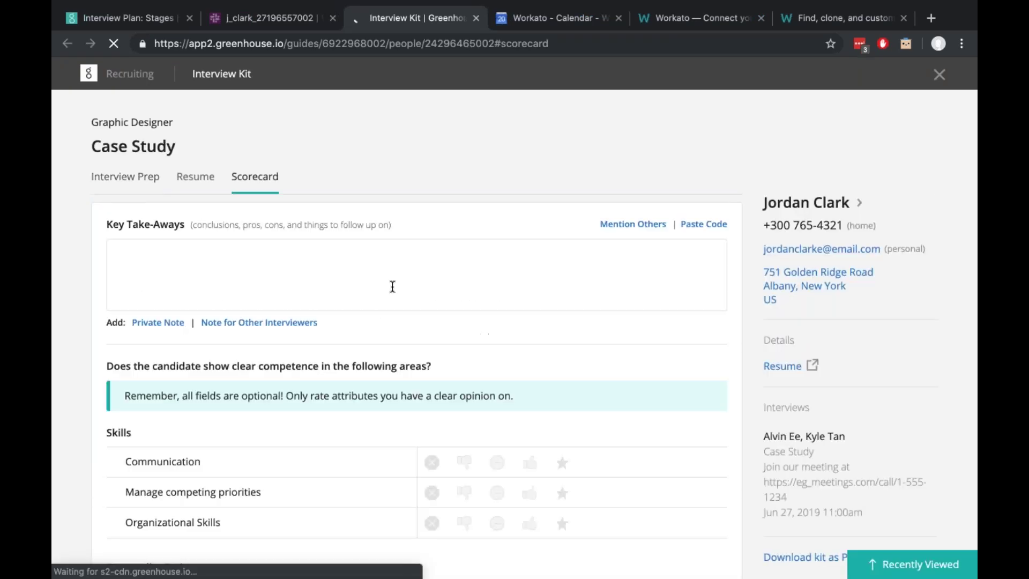
Enter "Great interview!" as the key take-aways and rate Communication, Manage competing priorities and Organizational Skills thumbs up.
left_click(502, 300)
type("Gre")
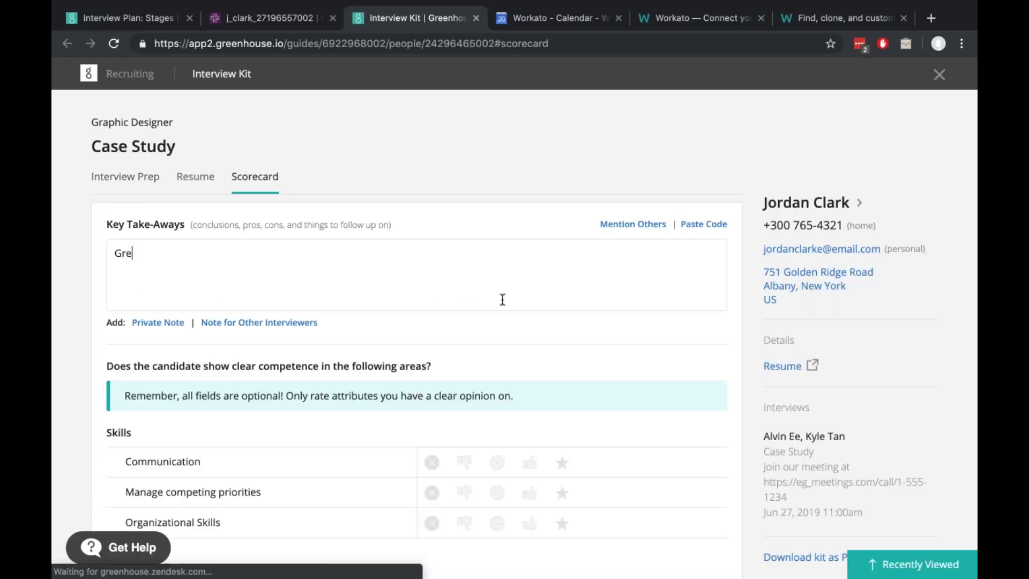
type("at interview!")
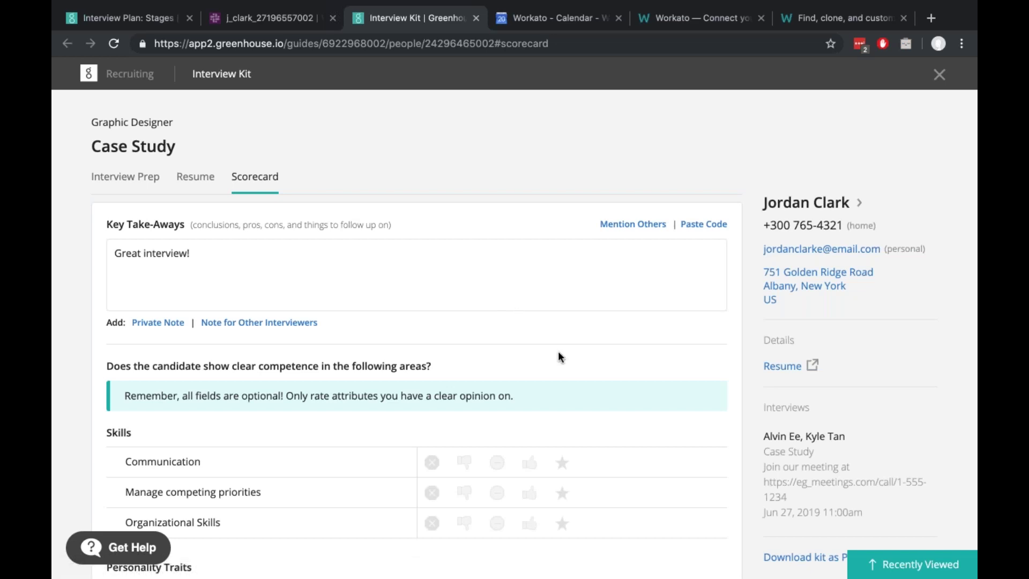
scroll(558, 351, "down", 2)
left_click(529, 337)
left_click(529, 367)
left_click(534, 405)
Submit the scorecard with an overall recommendation of Yes and return to the candidate's Slack channel.
scroll(535, 375, "down", 9)
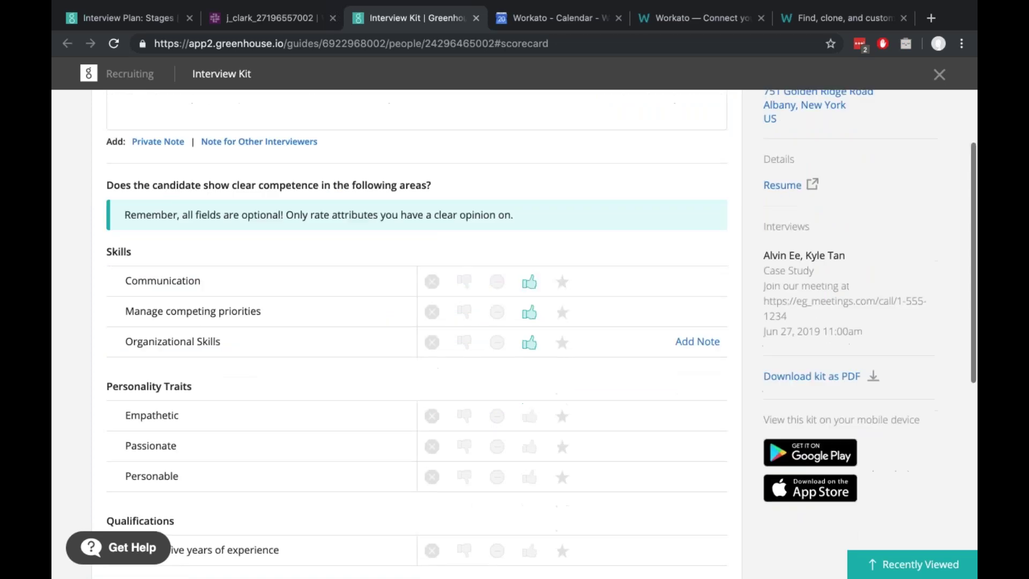
left_click(536, 333)
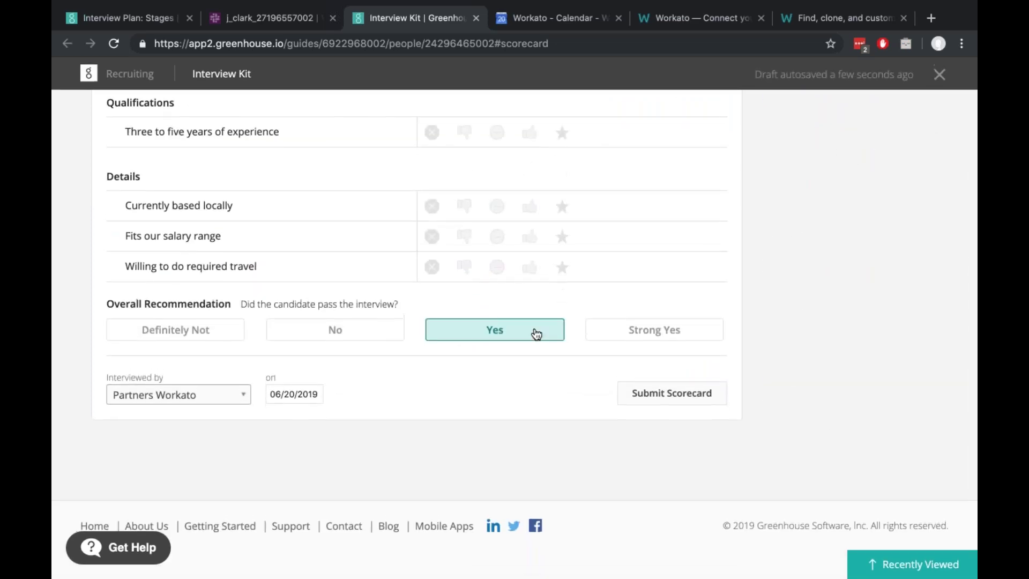
left_click(658, 402)
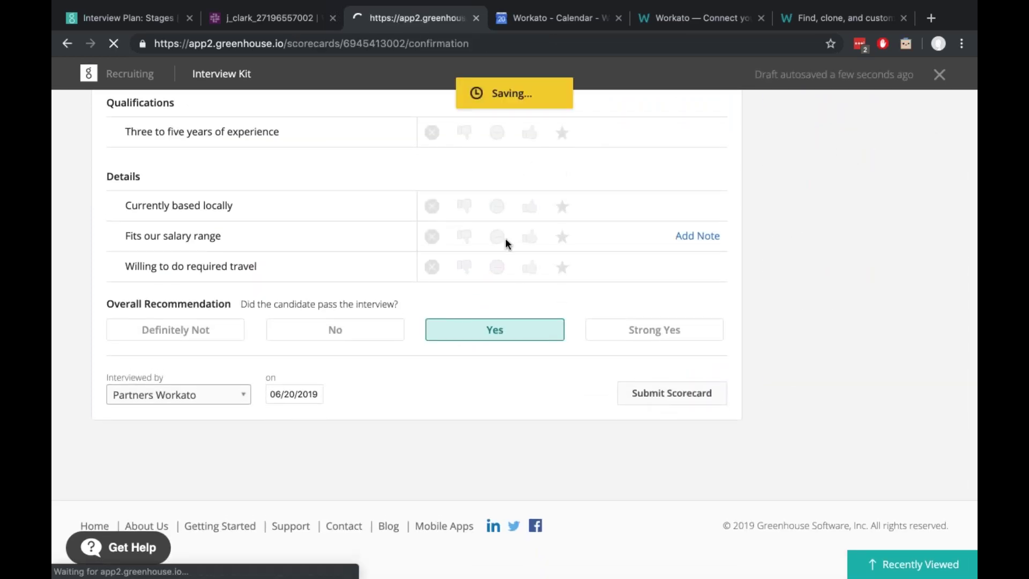
left_click(476, 18)
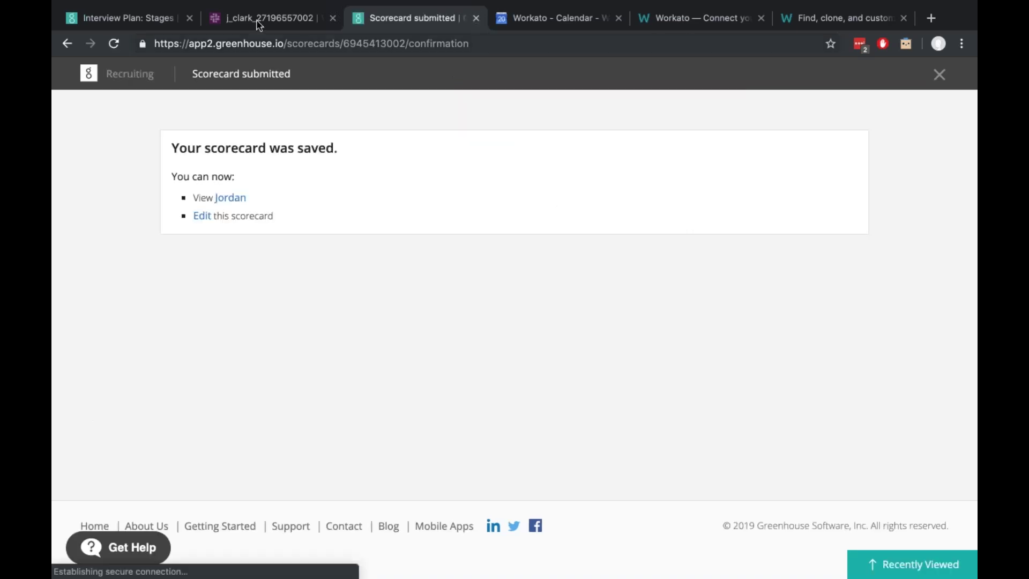
left_click(258, 24)
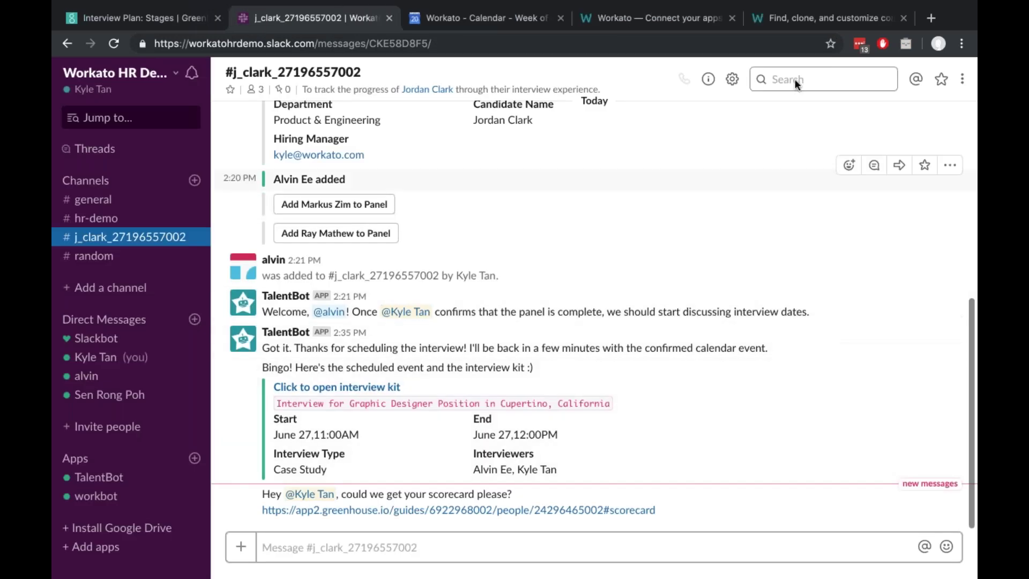
Switch to the new Workato recipe and delete its Get Job by ID in Greenhouse step.
left_click(825, 20)
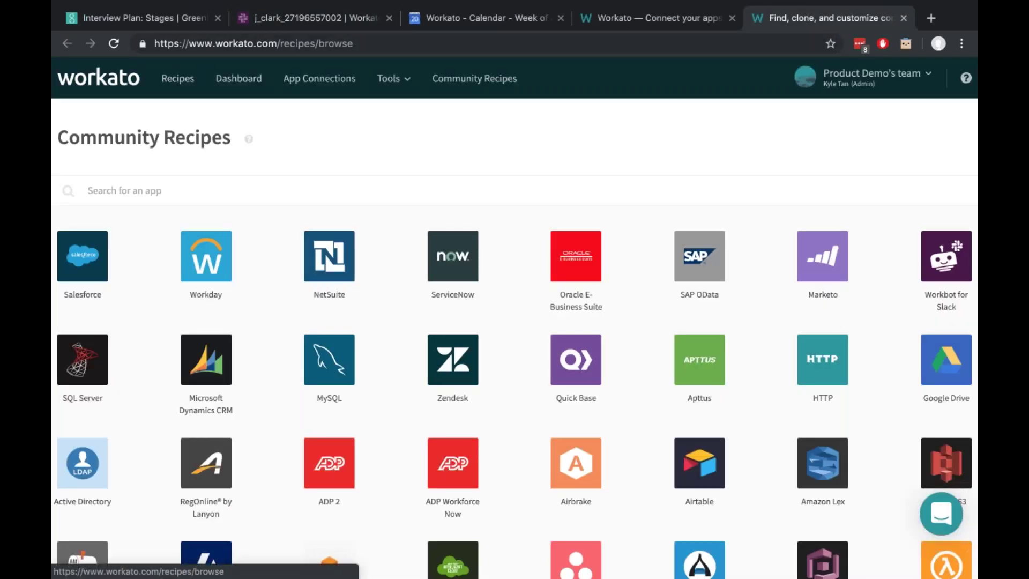
key("ctrl+shift+Tab")
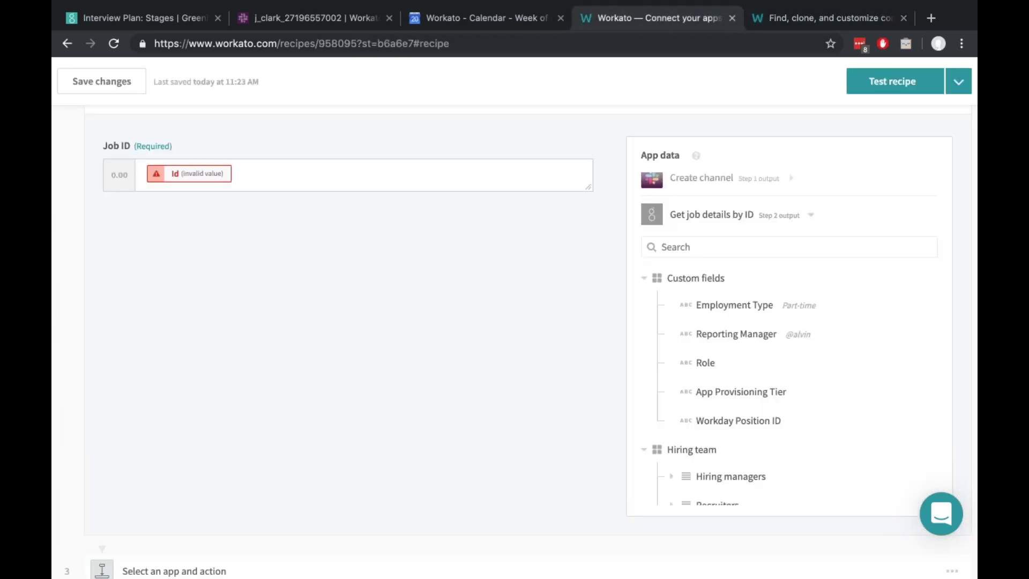
scroll(515, 343, "up", 10)
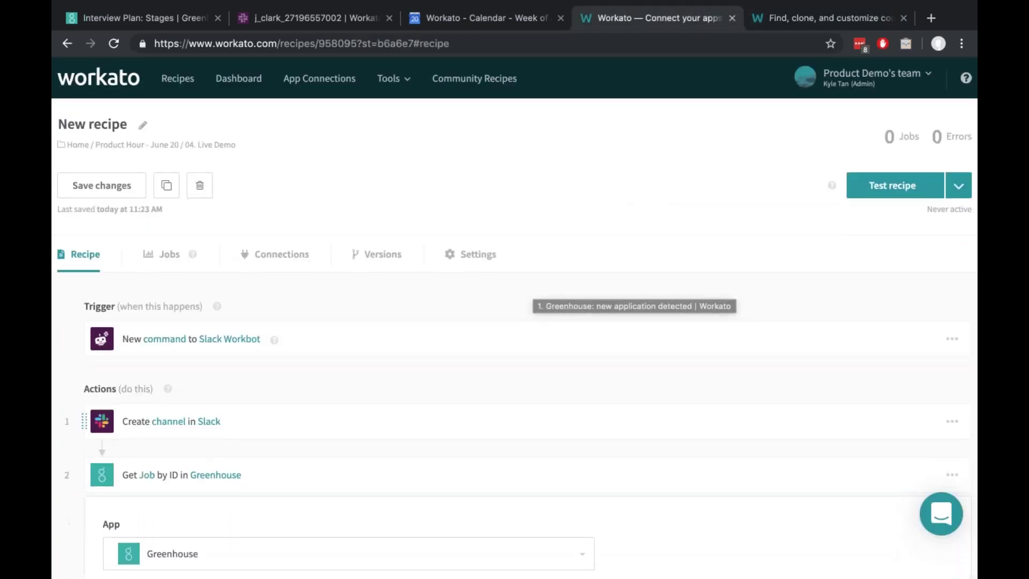
scroll(643, 421, "down", 2)
left_click(952, 389)
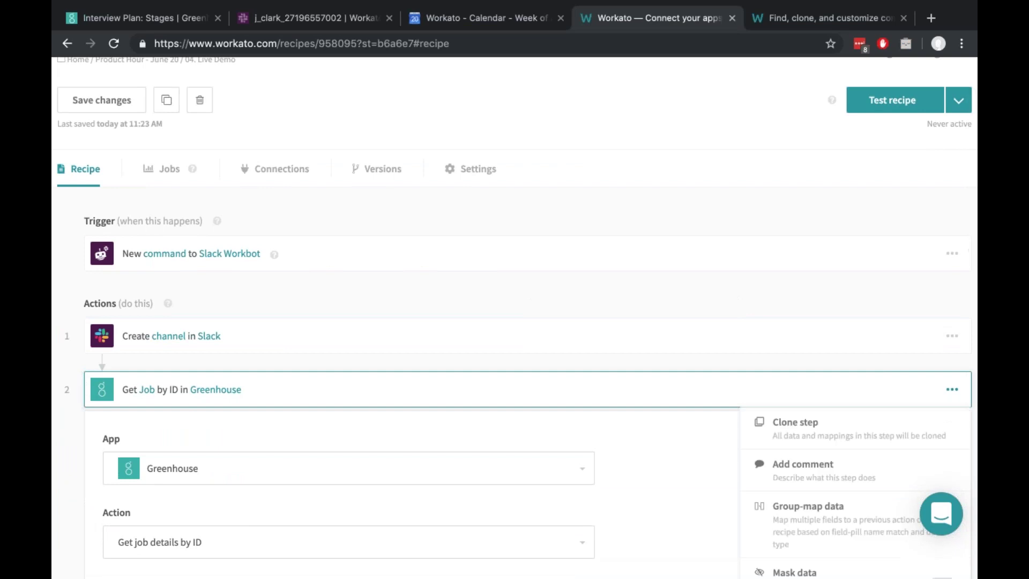
scroll(953, 389, "down", 3)
scroll(840, 338, "down", 3)
left_click(841, 337)
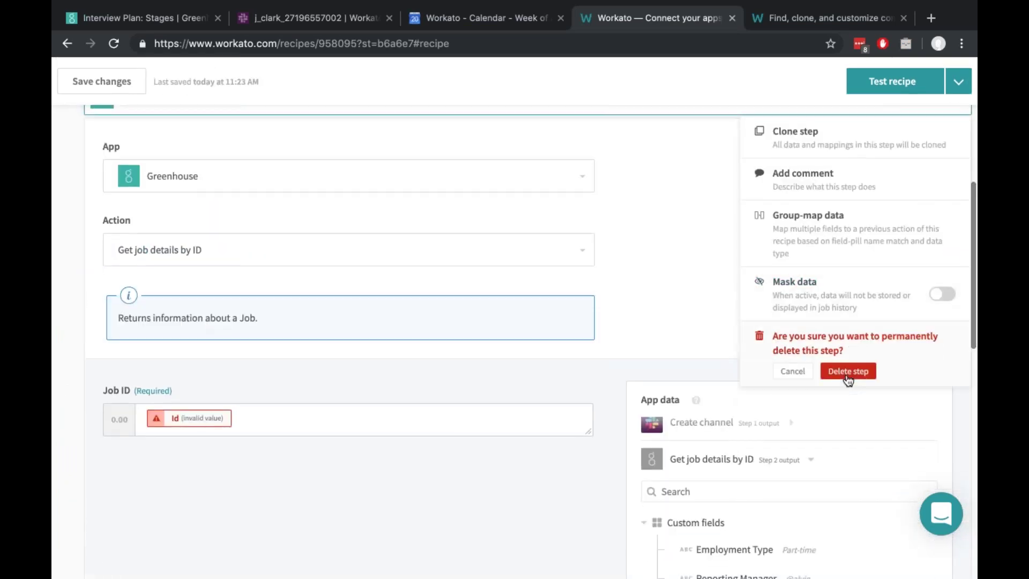
left_click(848, 371)
Delete the For each loop over Hiring managers, including its nested Slack steps, from the recipe.
scroll(946, 252, "up", 1)
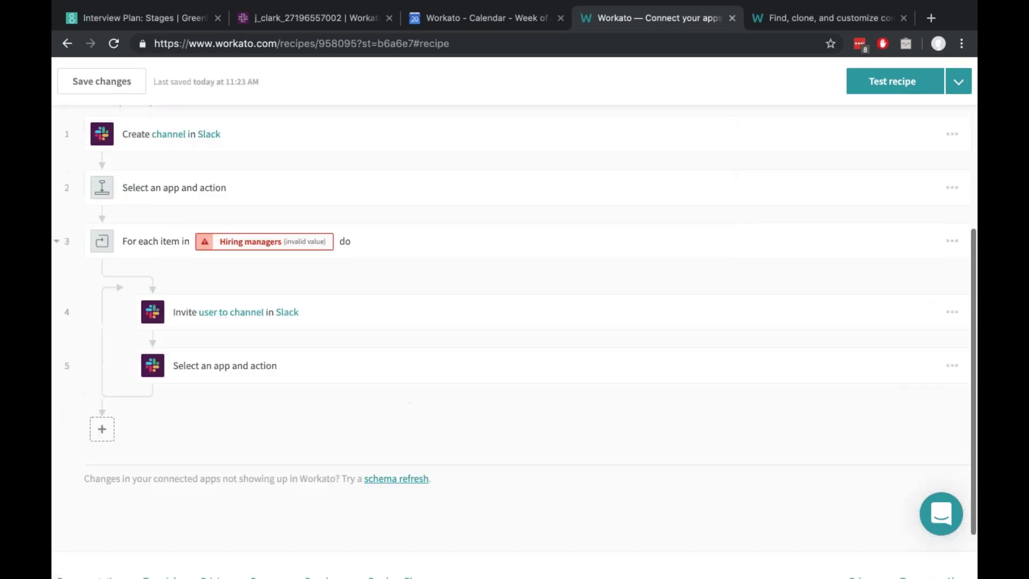
left_click(952, 241)
scroll(861, 339, "down", 1)
left_click(858, 359)
left_click(852, 367)
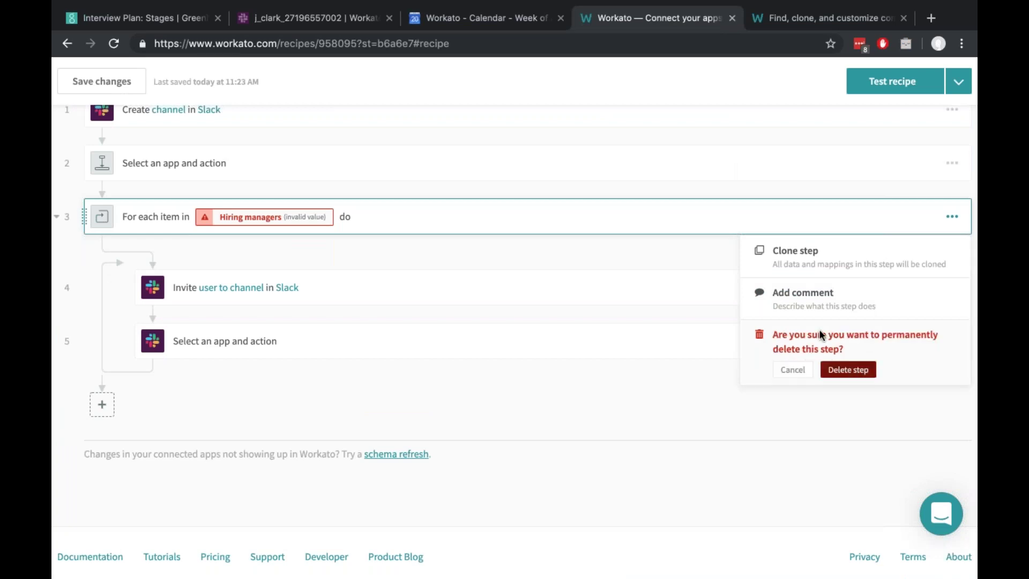
Delete the empty action step and the Create channel in Slack step from the recipe.
left_click(951, 380)
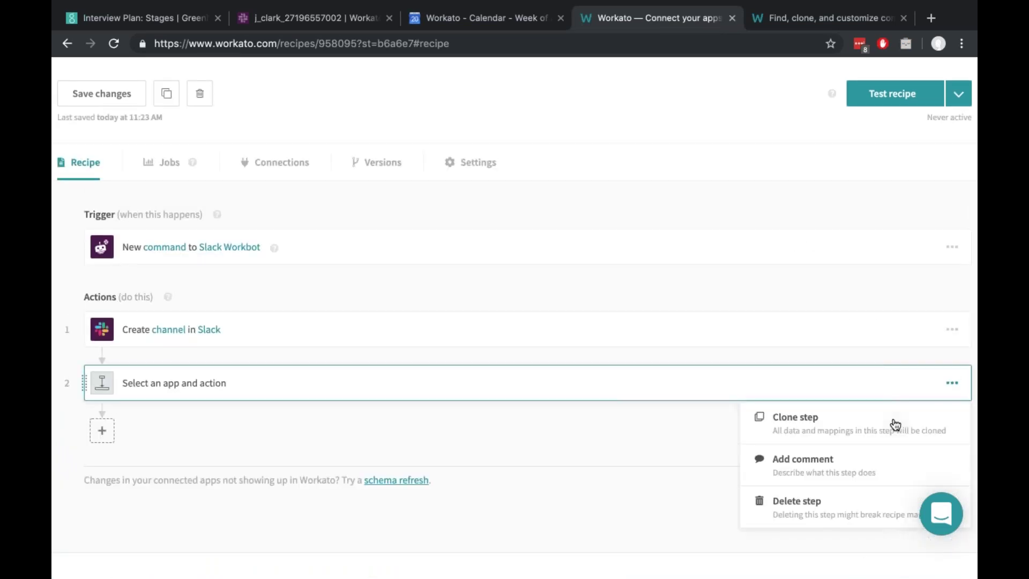
scroll(895, 425, "down", 1)
left_click(895, 425)
left_click(864, 467)
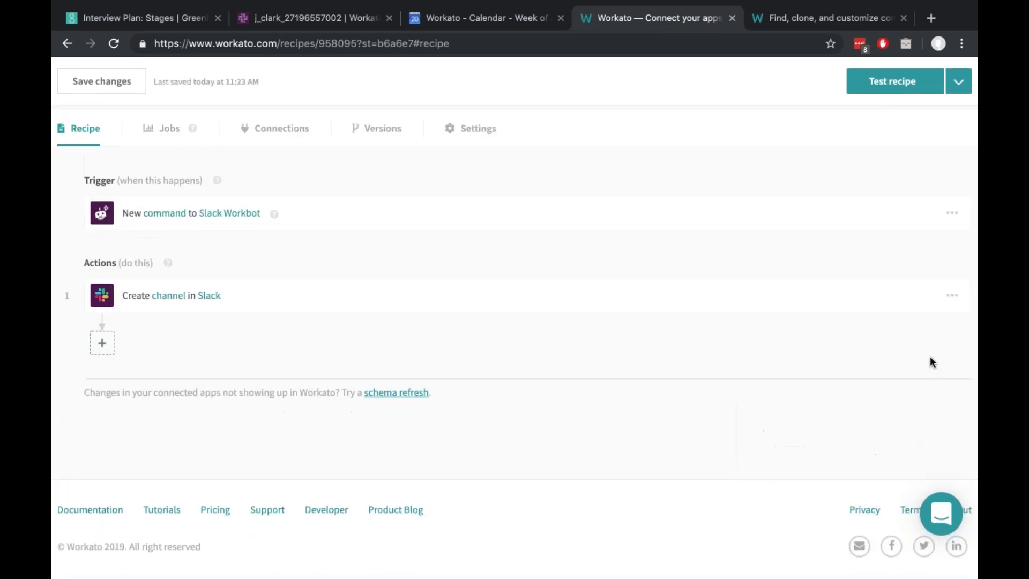
left_click(952, 299)
left_click(866, 423)
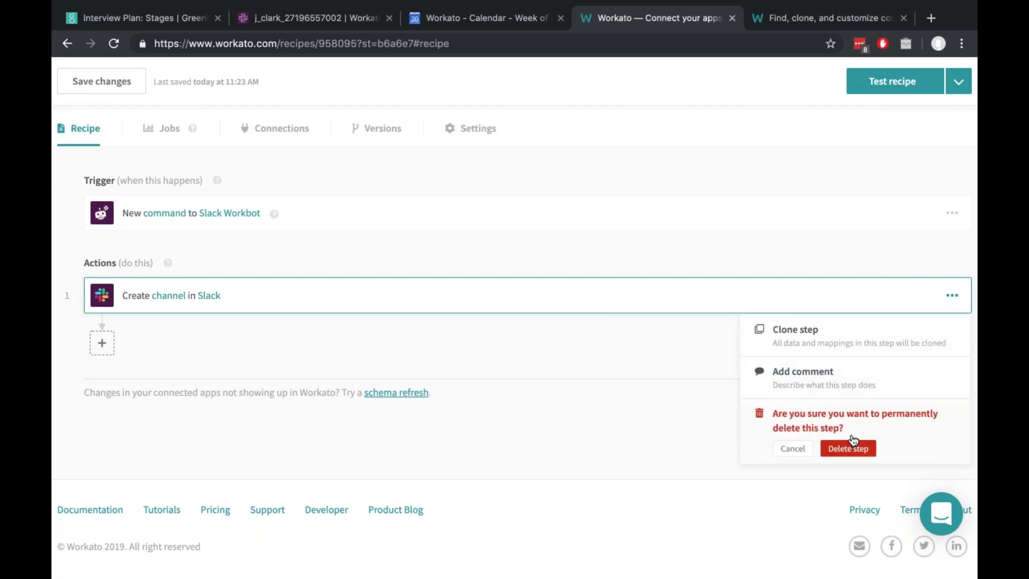
Open the Slack Workbot trigger's settings, look at the candidate's Slack channel and the Community Recipes page, and return to the recipe.
left_click(455, 225)
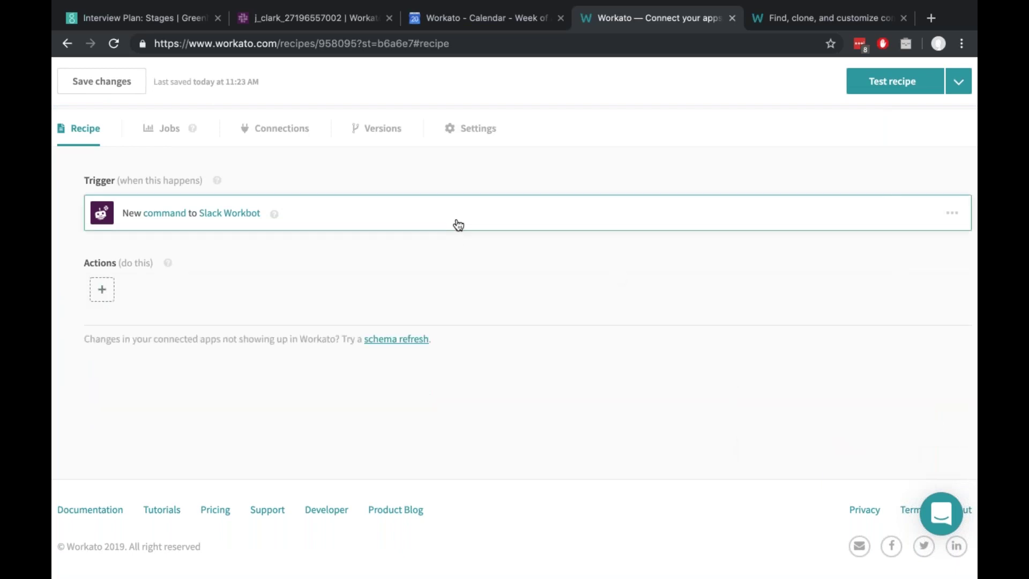
scroll(458, 225, "up", 5)
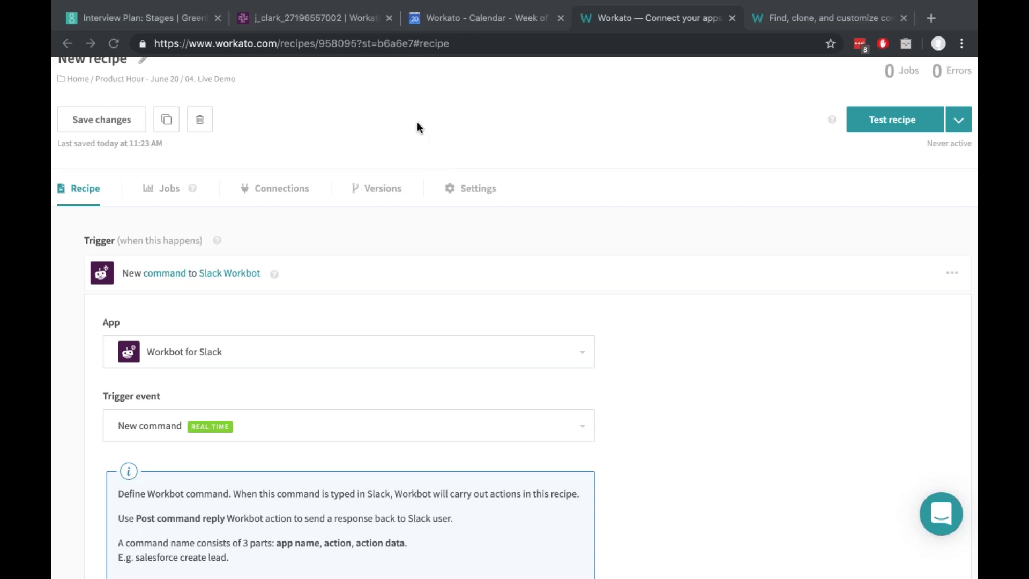
left_click(345, 21)
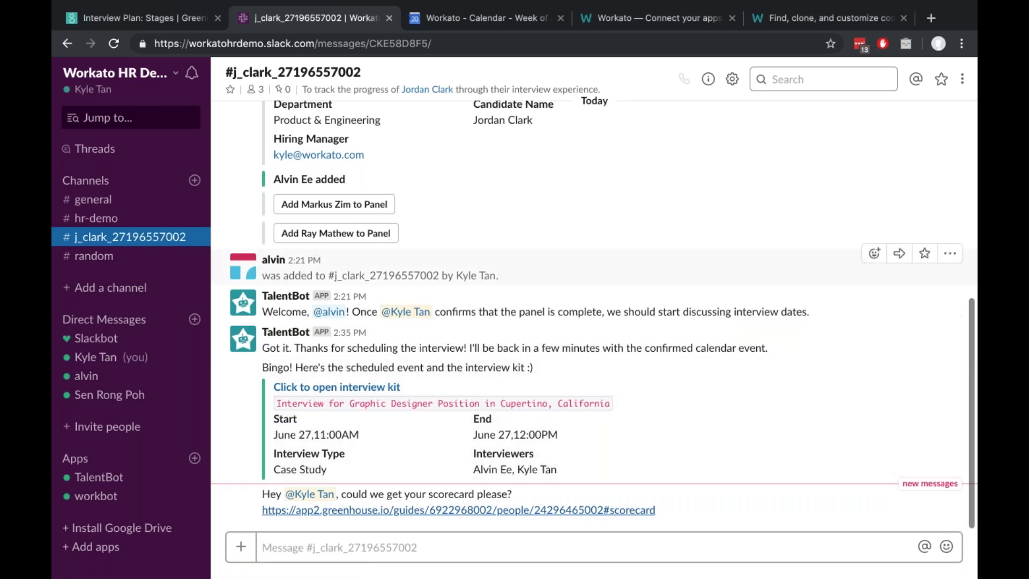
left_click(819, 22)
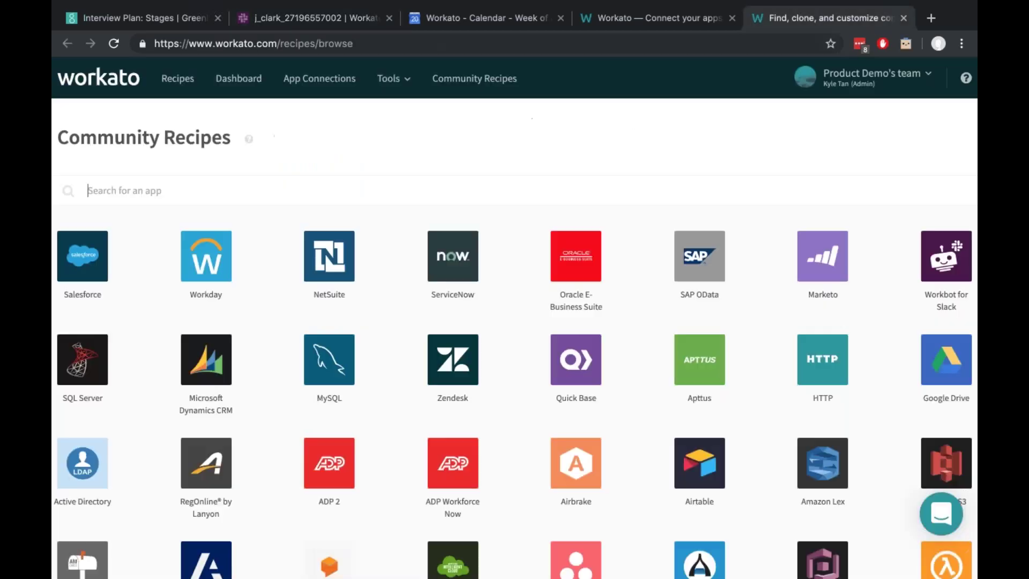
key("ctrl+shift+Tab")
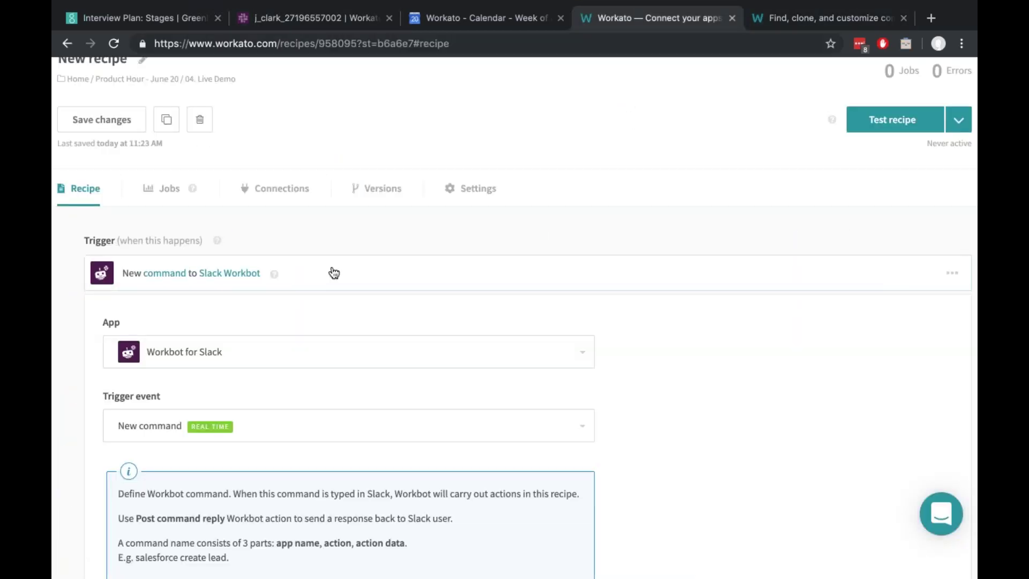
Change the recipe trigger's app to Scheduler by Workato with New scheduled event as the trigger event.
scroll(515, 316, "down", 1)
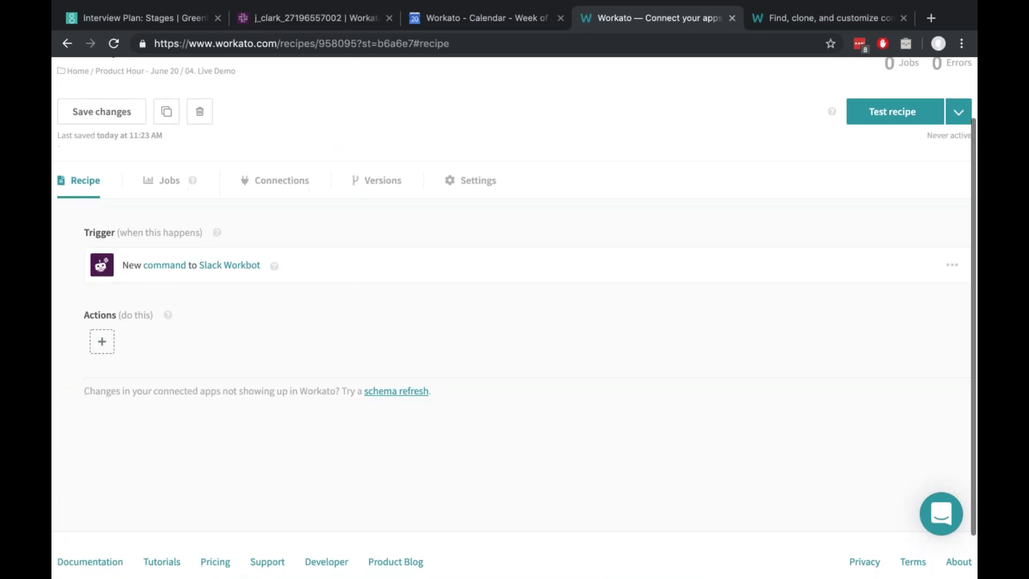
left_click(285, 259)
scroll(289, 197, "down", 2)
left_click(289, 212)
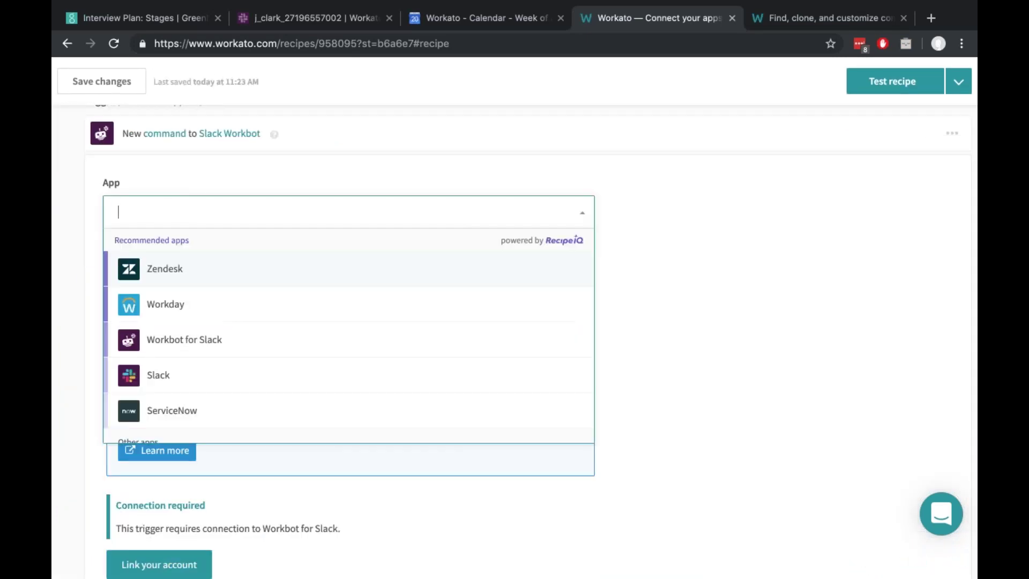
type("sched")
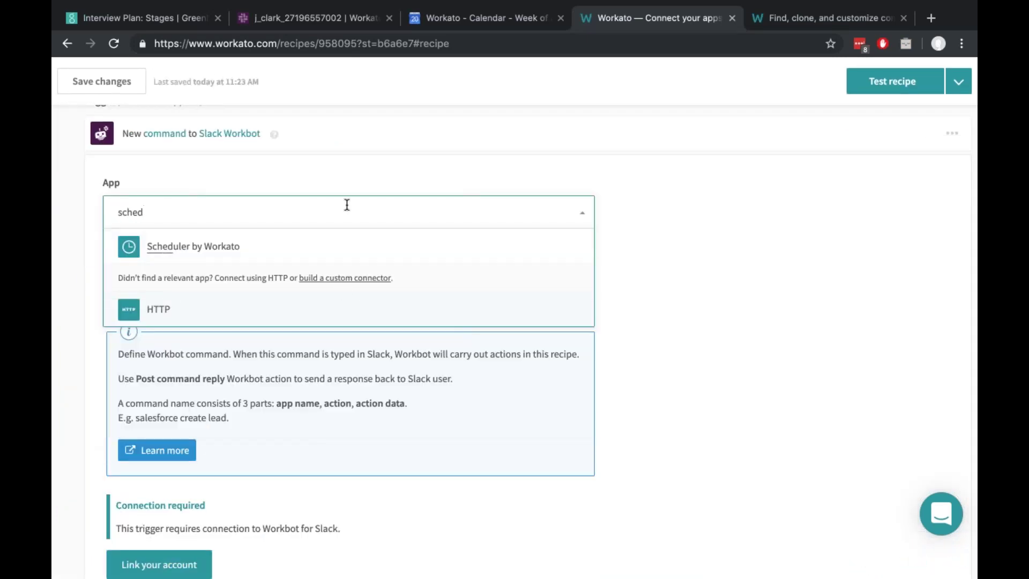
left_click(333, 253)
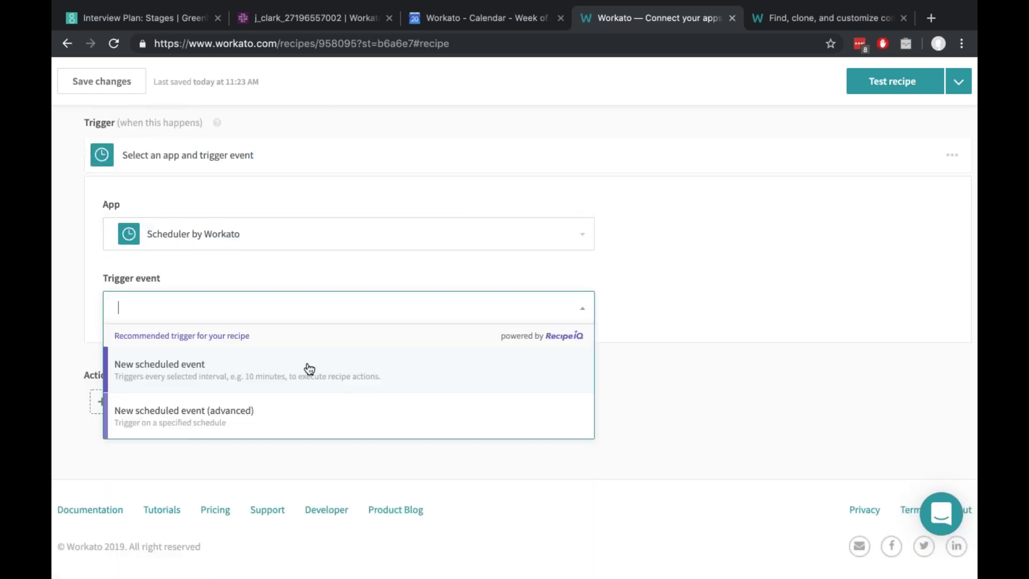
left_click(309, 370)
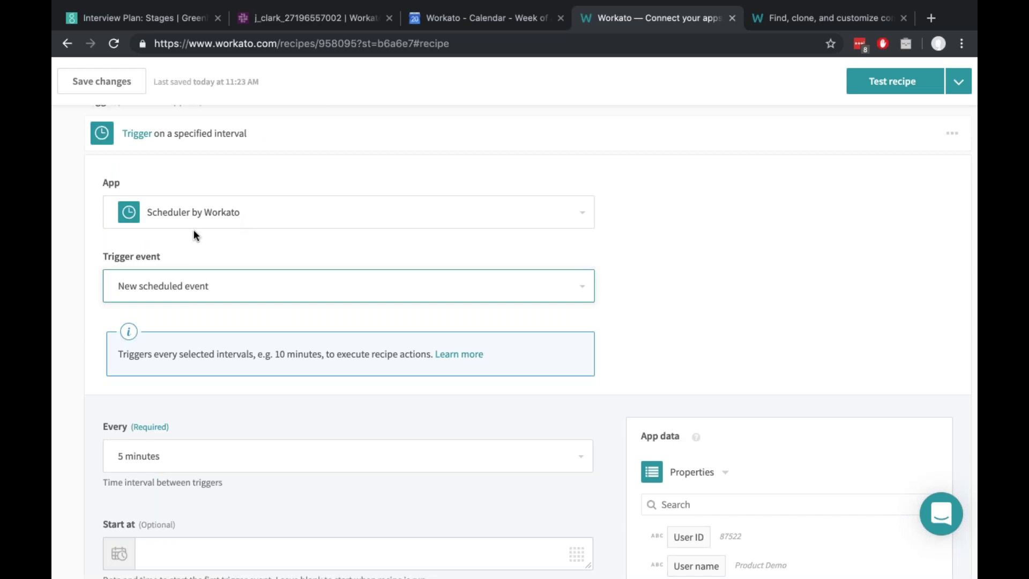
Set the scheduled trigger's time interval to One day and collapse the trigger's settings.
scroll(194, 232, "down", 3)
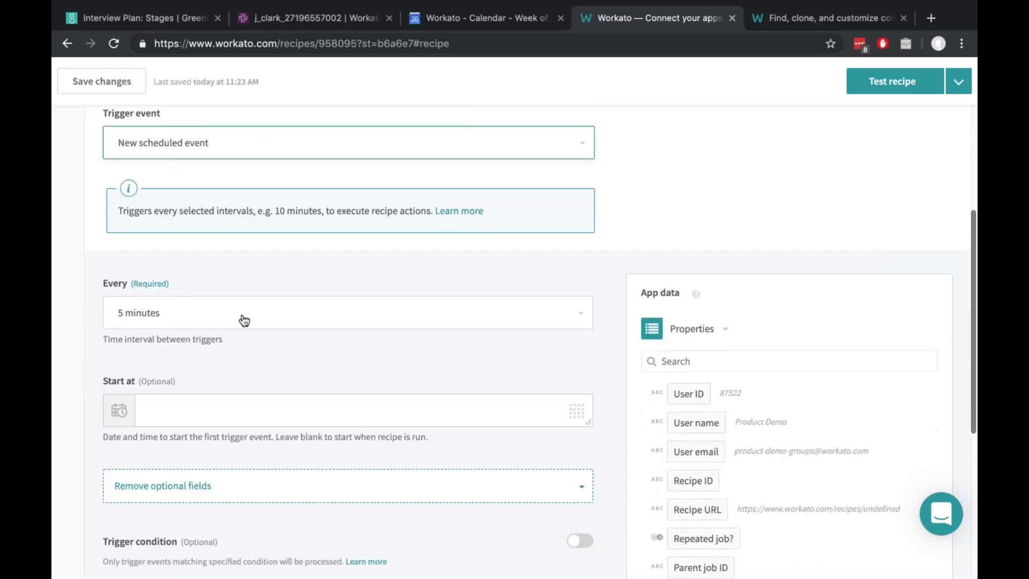
left_click(234, 316)
scroll(206, 441, "down", 1)
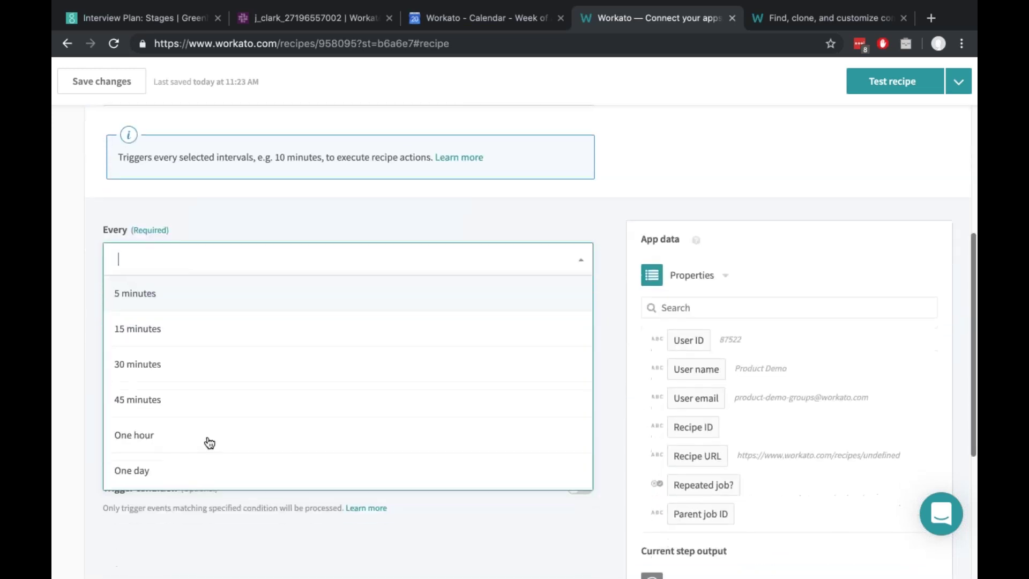
left_click(209, 442)
left_click(255, 259)
scroll(252, 391, "down", 2)
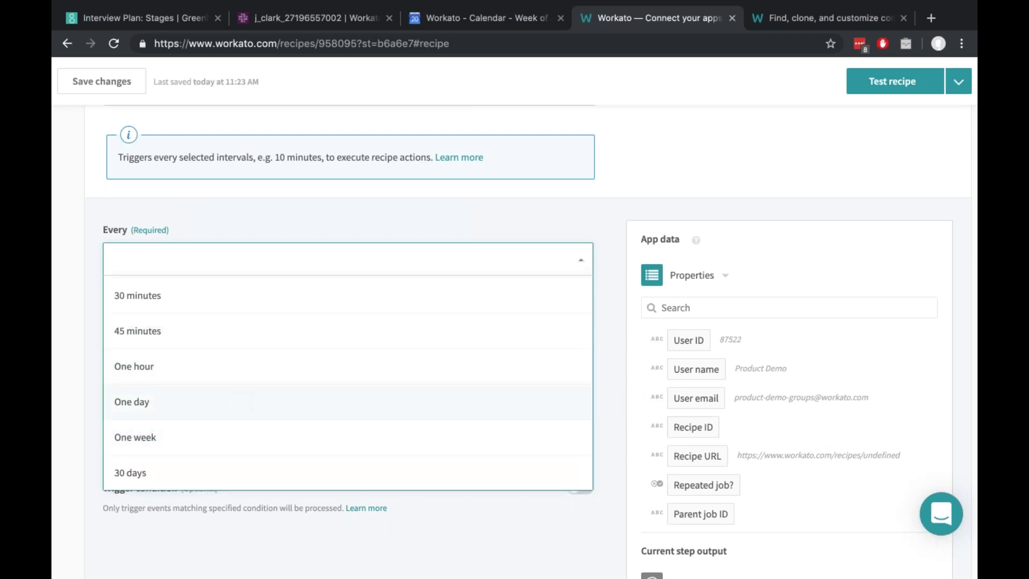
left_click(241, 402)
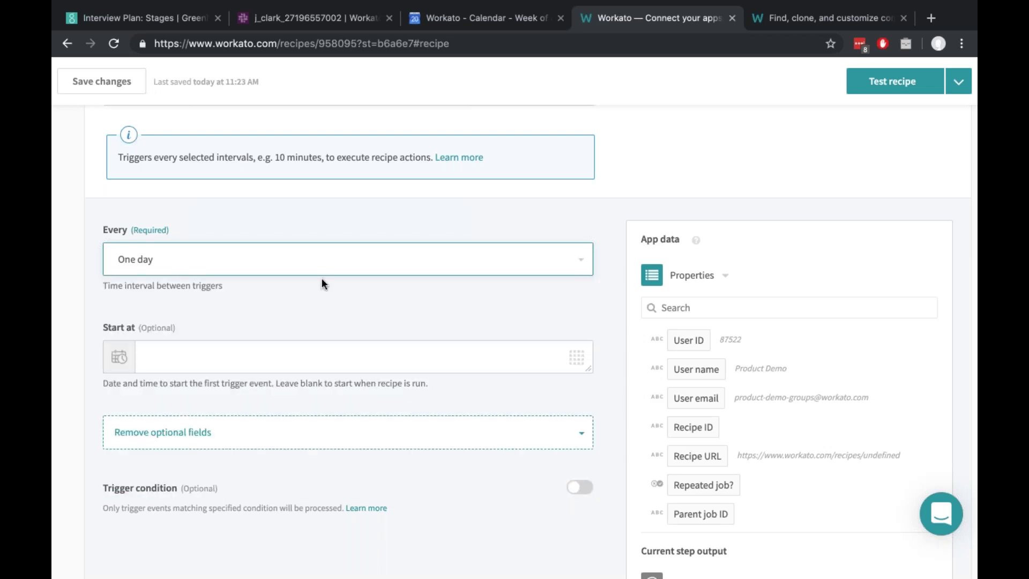
scroll(303, 303, "up", 1)
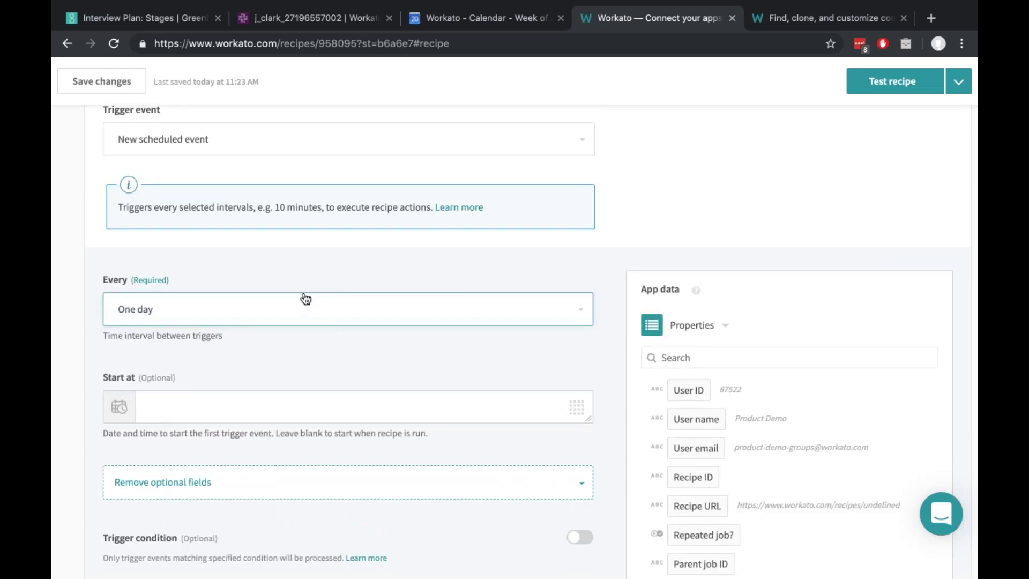
scroll(305, 298, "up", 3)
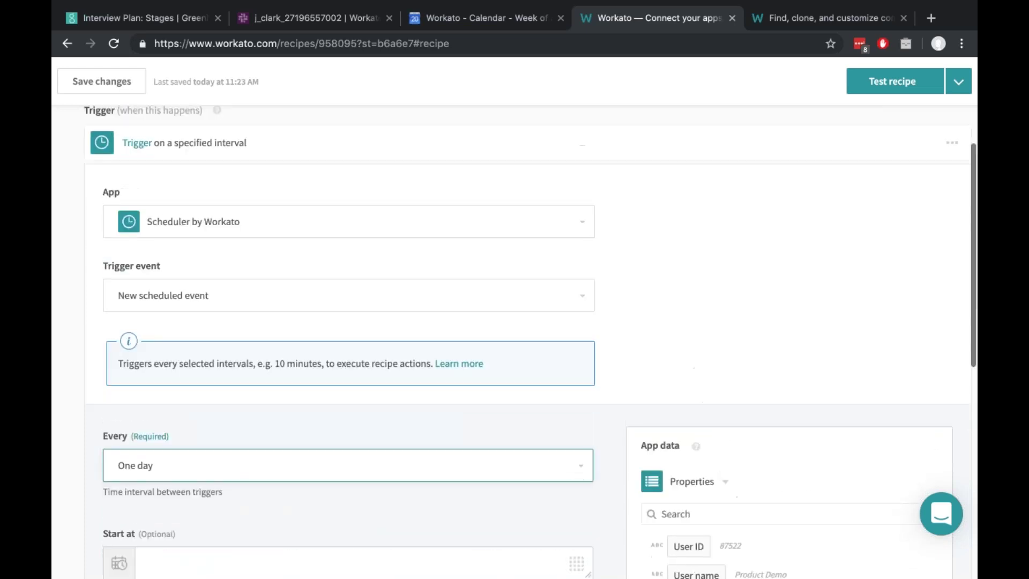
left_click(360, 146)
scroll(161, 333, "up", 1)
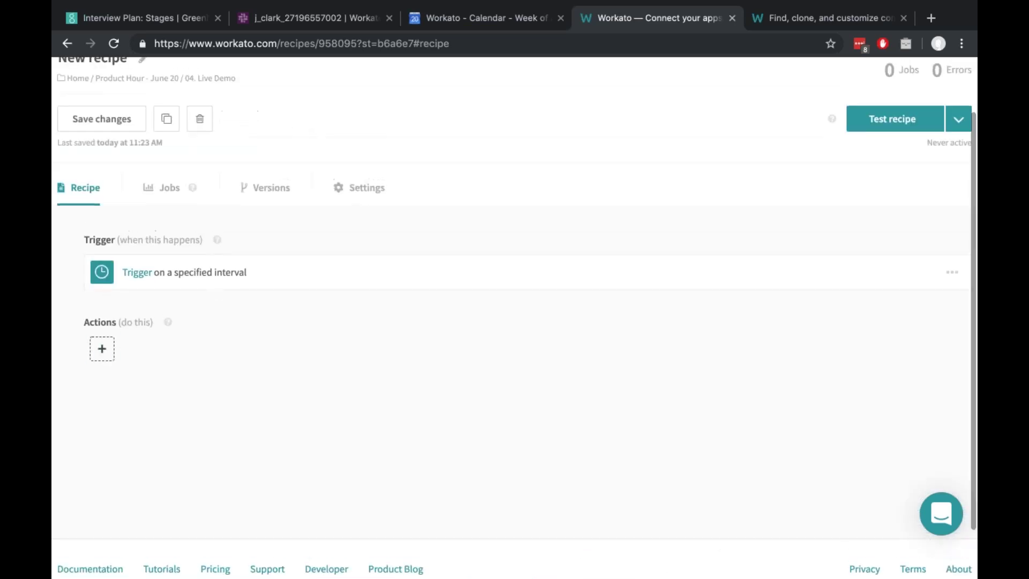
Add a simple action to the recipe using Greenhouse with the Search applications action.
left_click(101, 349)
scroll(198, 383, "down", 1)
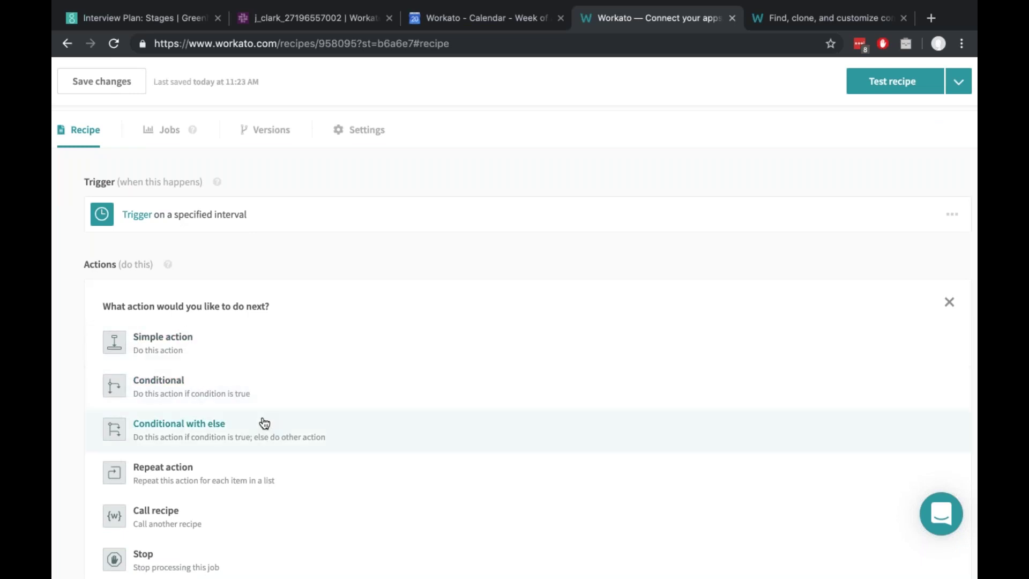
key("Tab")
key("Return")
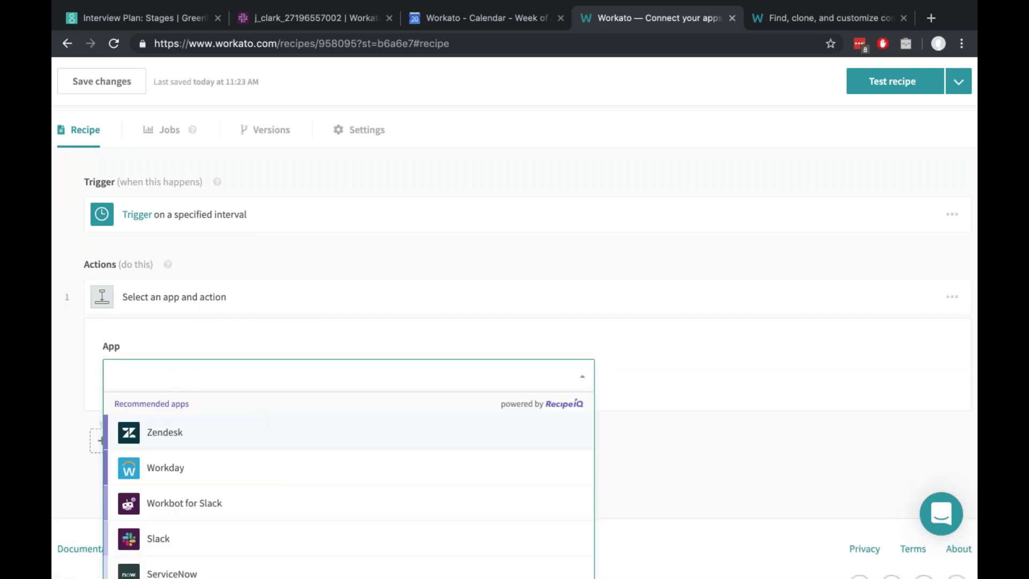
type("green")
left_click(263, 421)
type("searc")
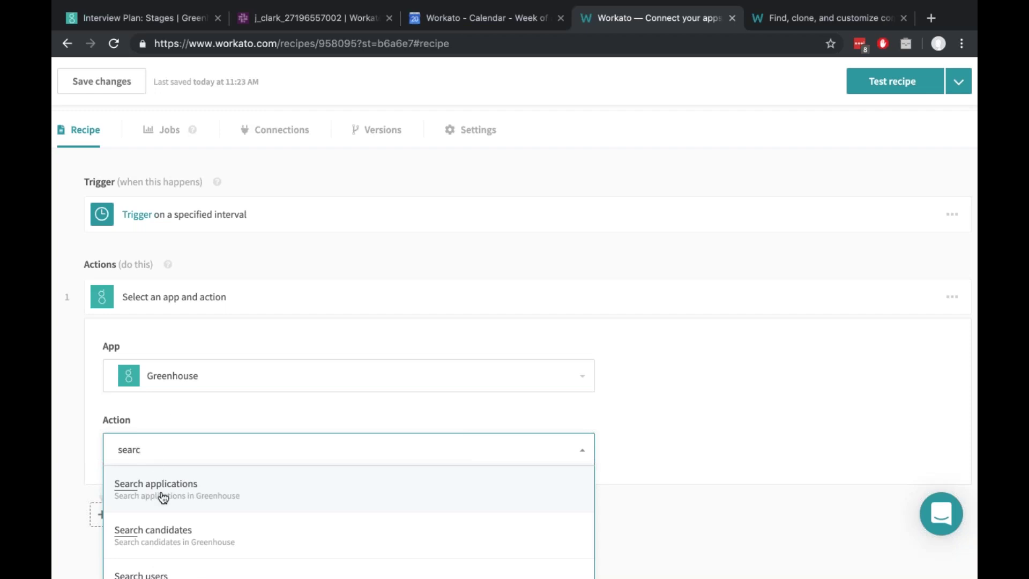
left_click(163, 498)
Add the optional Last activity after field to the Search applications action.
scroll(223, 381, "down", 5)
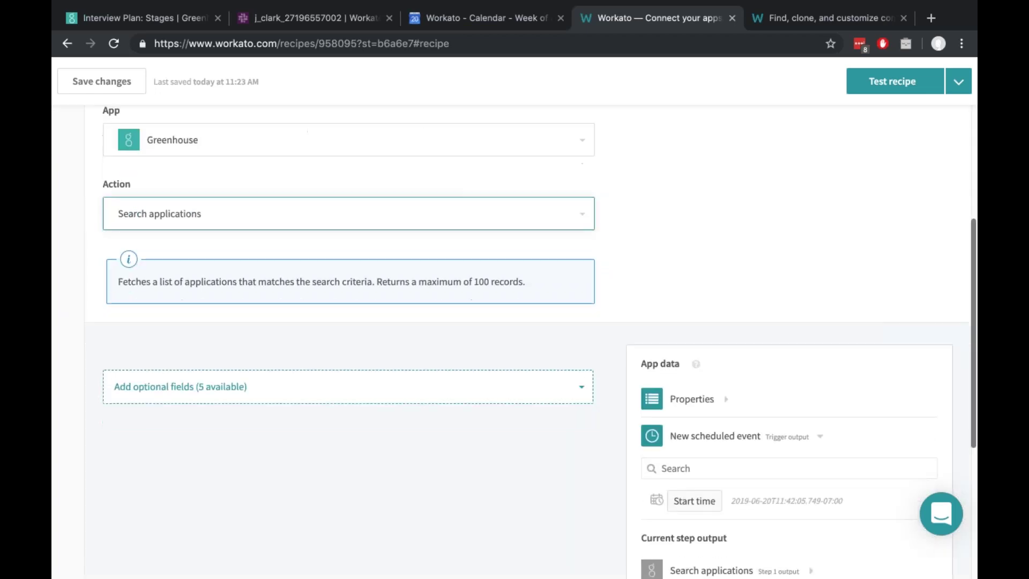
left_click(233, 364)
scroll(59, 391, "down", 3)
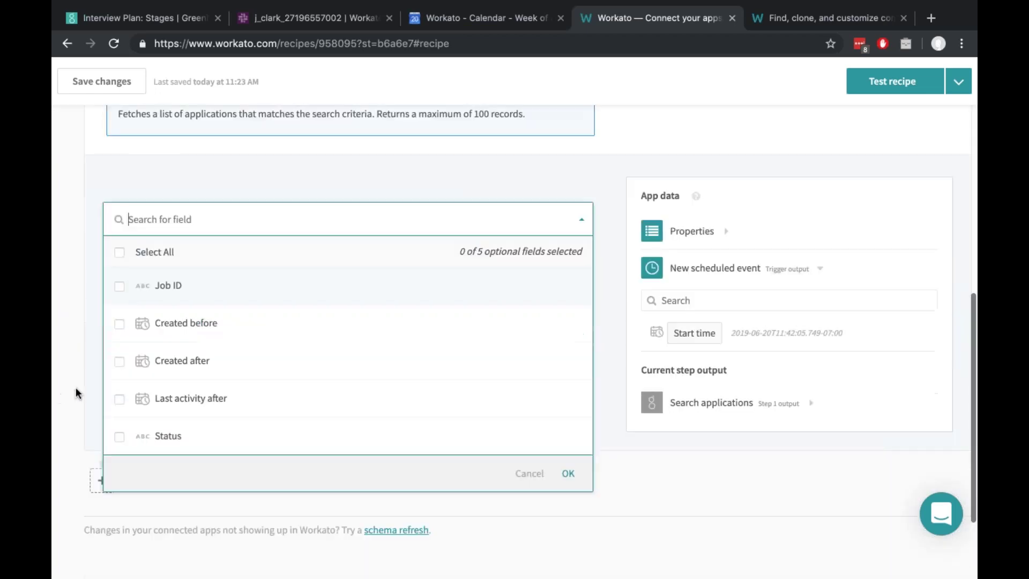
left_click(234, 403)
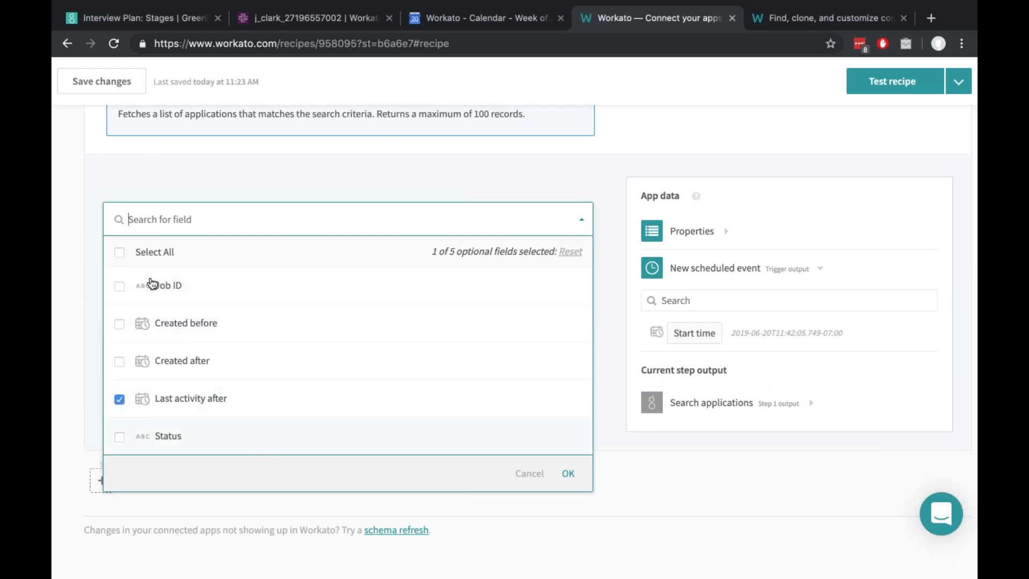
left_click(94, 284)
scroll(230, 271, "up", 1)
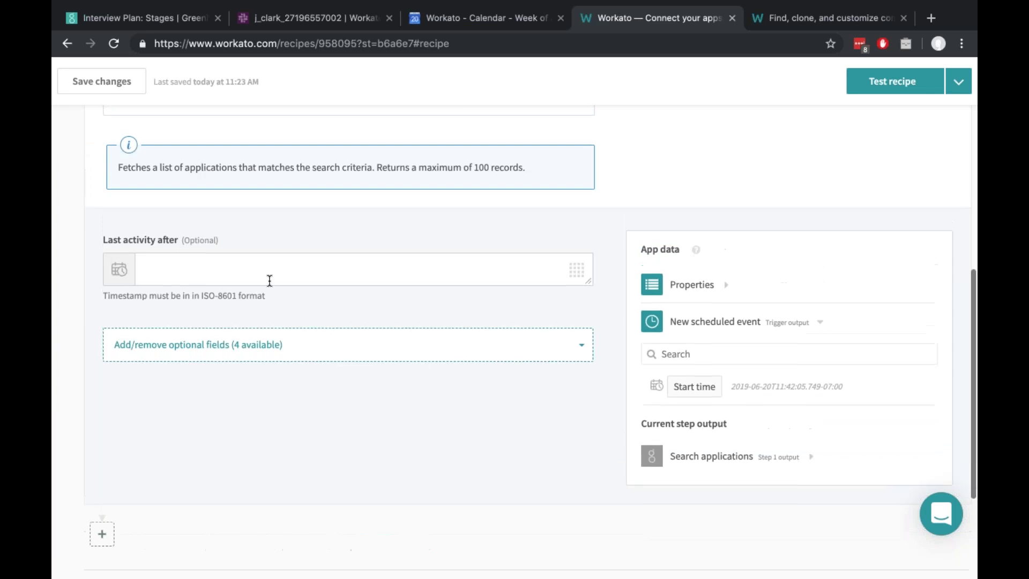
scroll(271, 281, "up", 2)
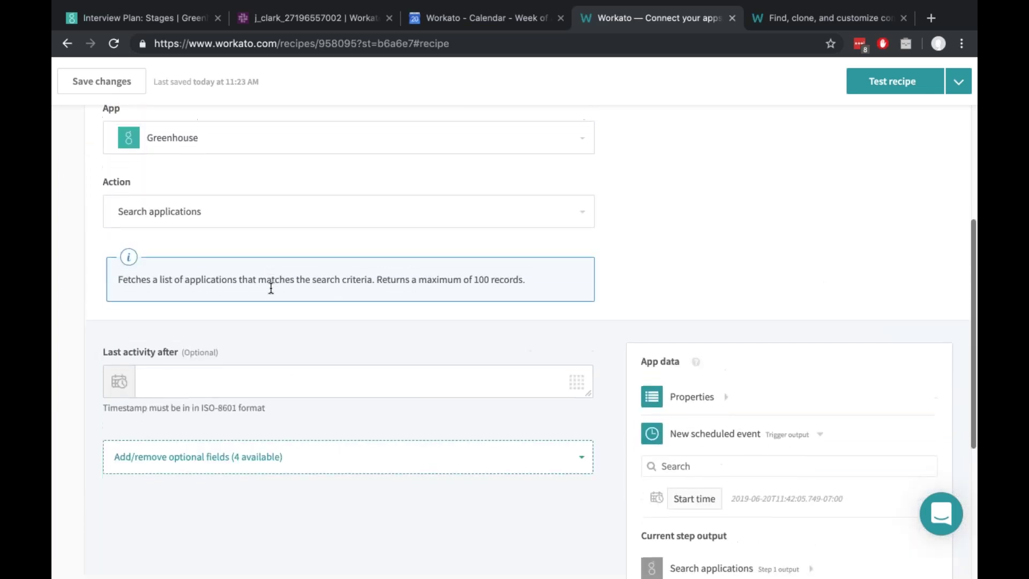
left_click(289, 379)
scroll(394, 481, "down", 1)
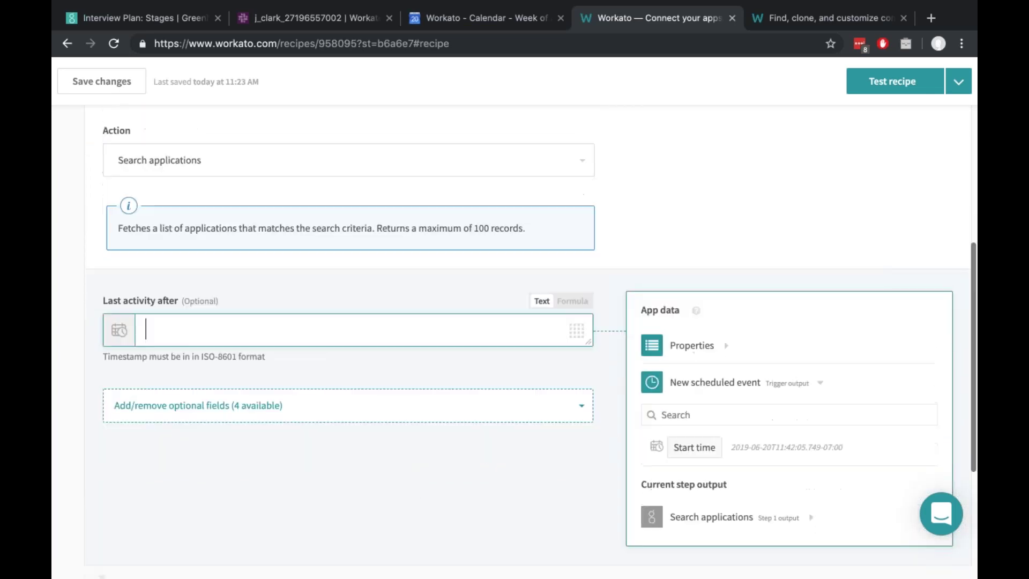
left_click(577, 330)
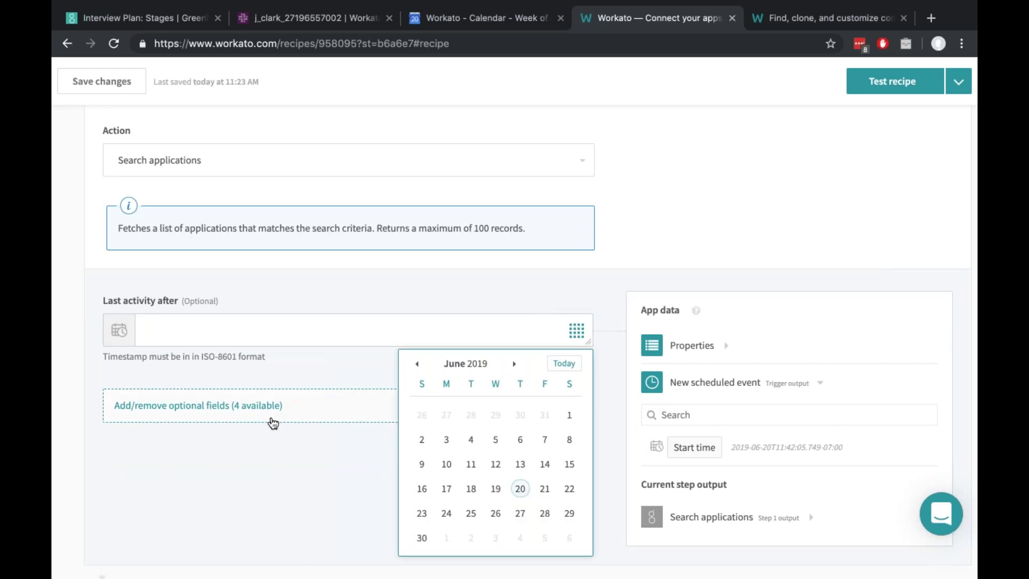
scroll(271, 421, "down", 1)
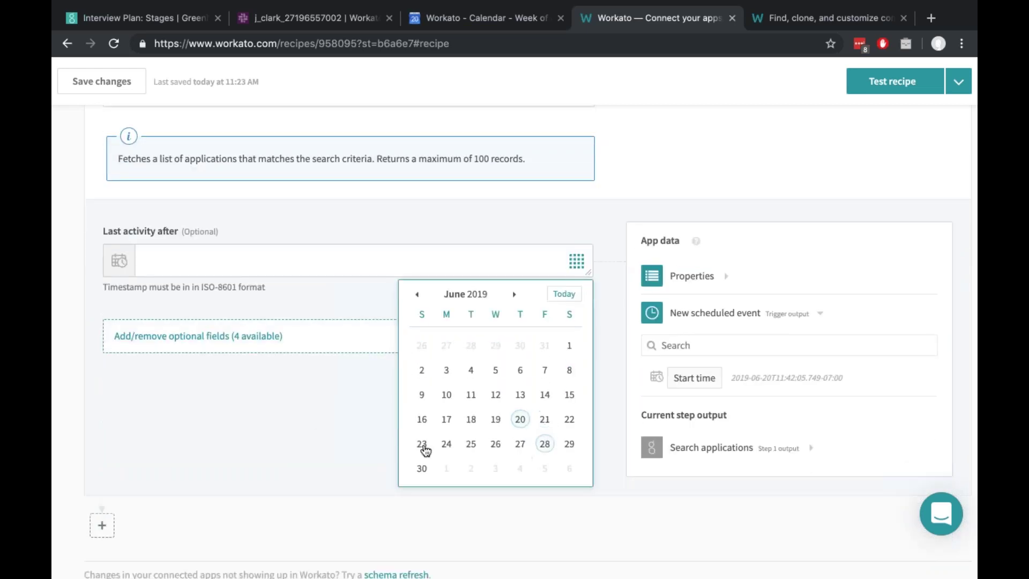
left_click(545, 419)
left_click(314, 258)
key("ctrl+a")
key("BackSpace")
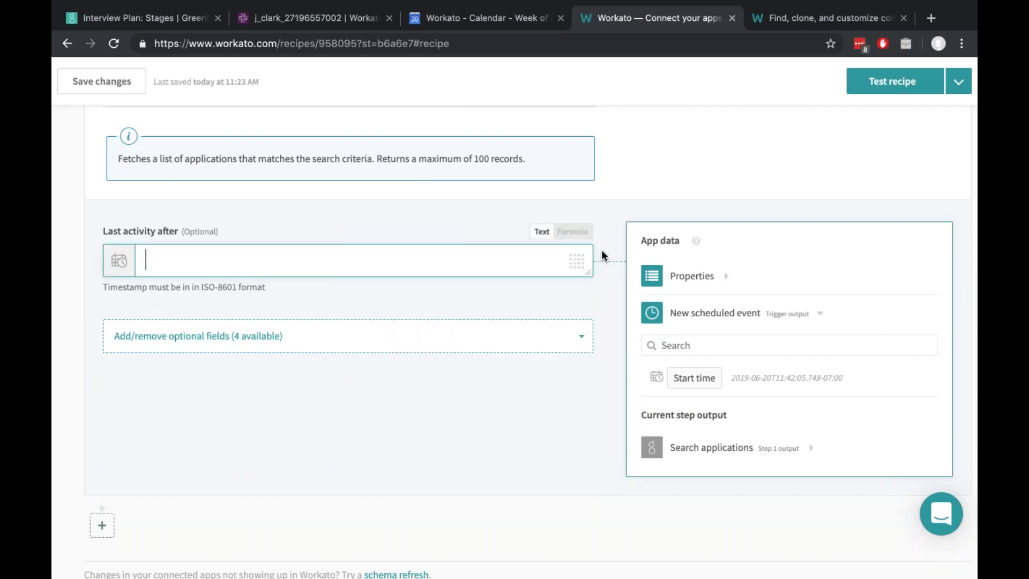
Switch the Last activity after field to formula mode and insert the now formula.
left_click(572, 231)
left_click(476, 261)
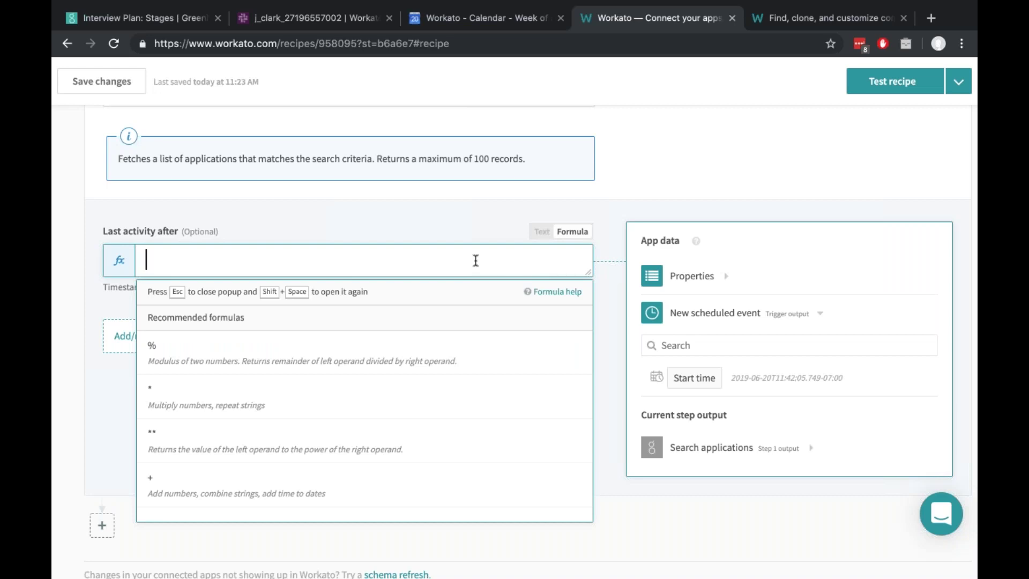
scroll(365, 396, "down", 10)
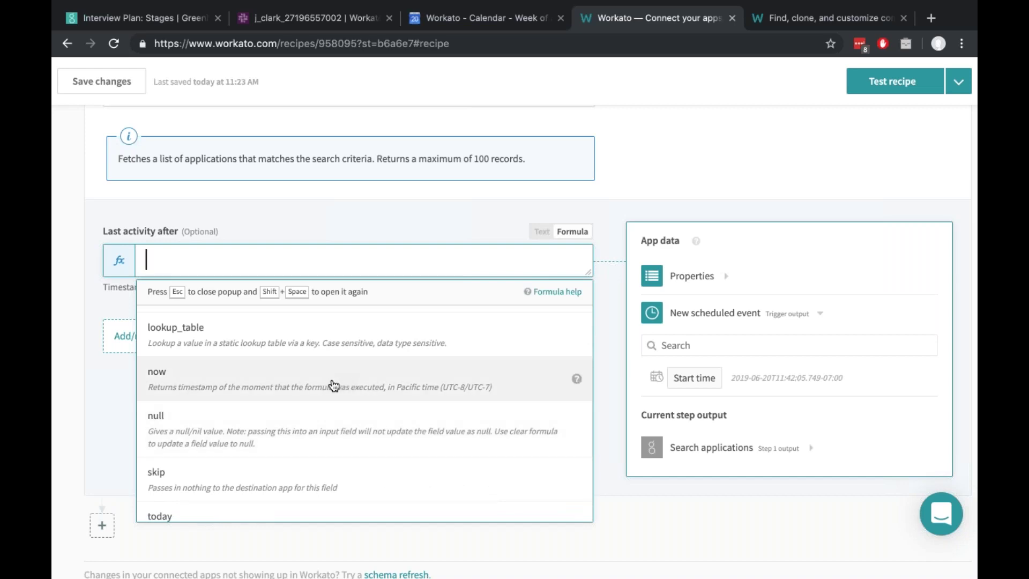
left_click(219, 382)
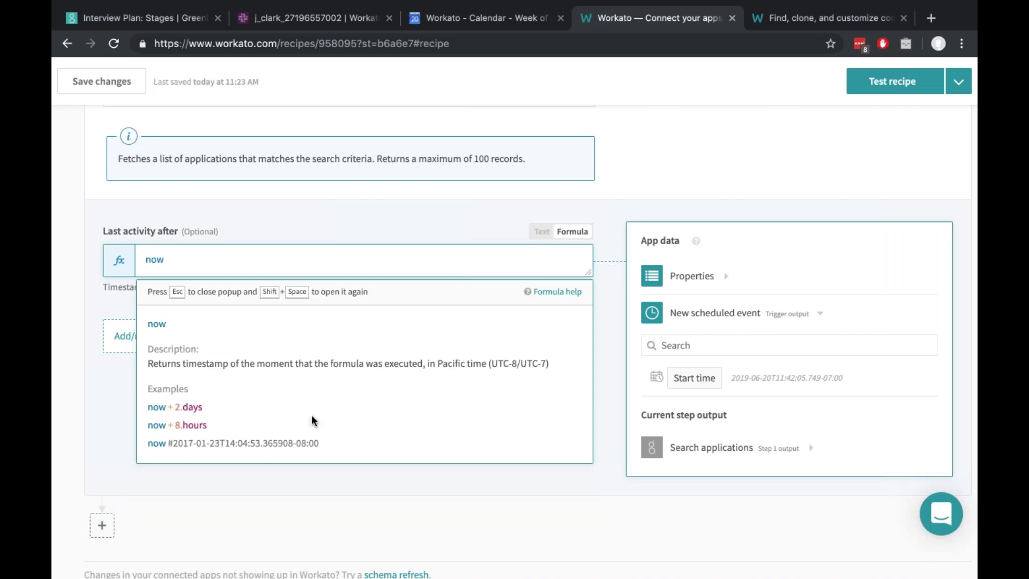
Complete the Last activity after formula as now - 1.days and collapse the Search applications action.
type("- 1")
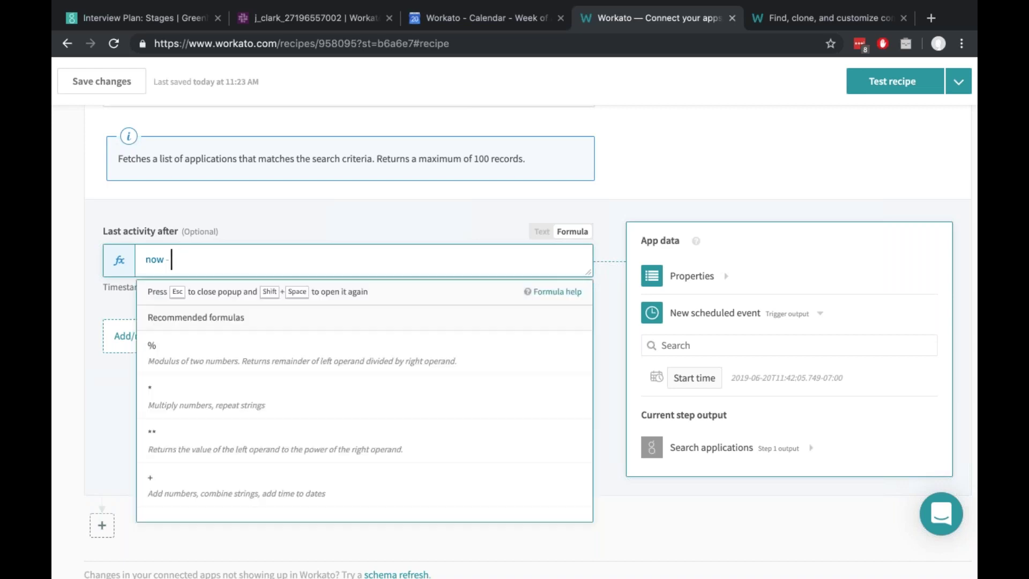
type(".days")
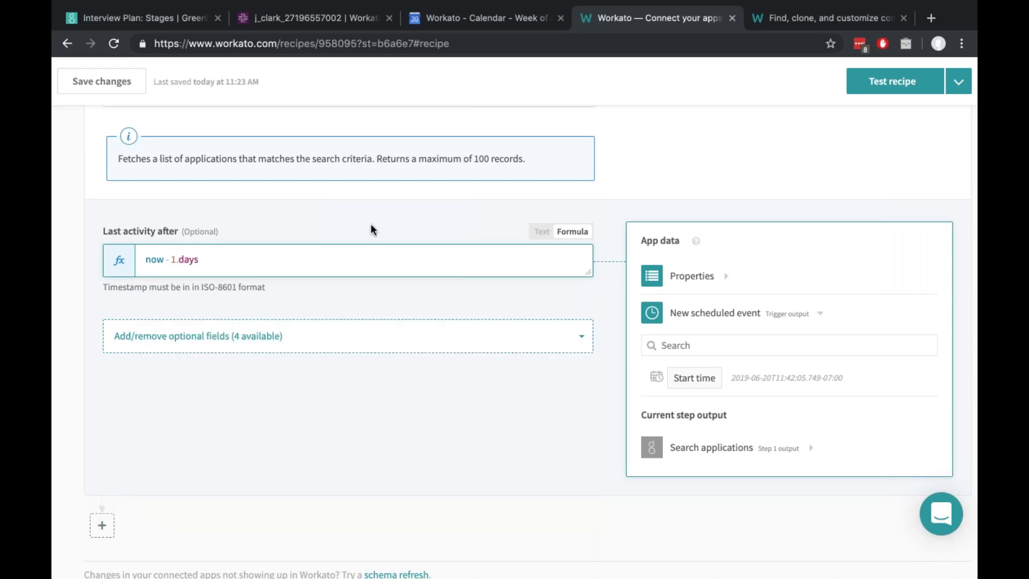
scroll(435, 220, "up", 6)
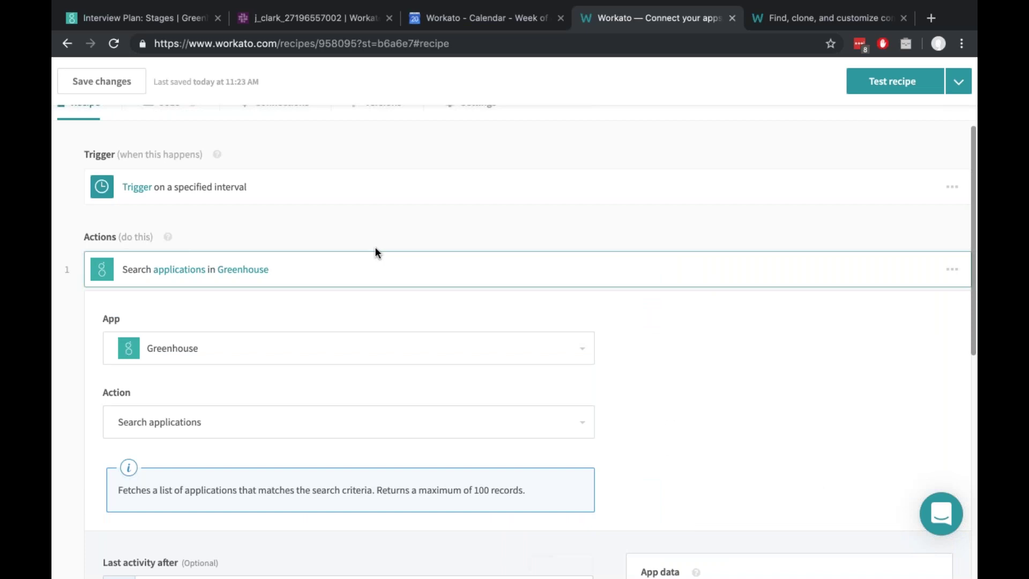
left_click(375, 249)
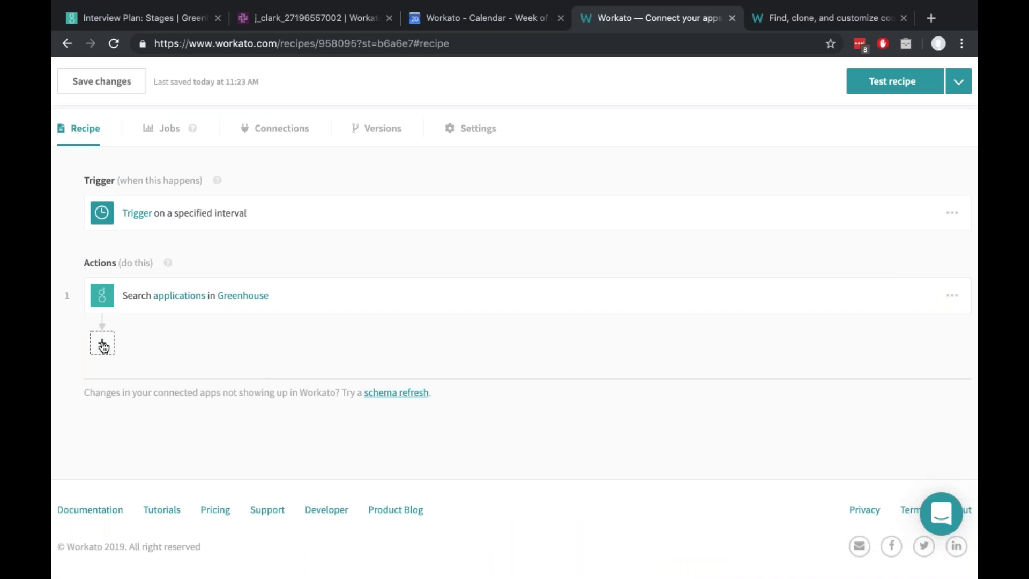
Add a repeat action after the Greenhouse search, using the Step 1 Applications list as its input list, and collapse its settings.
left_click(102, 345)
scroll(85, 379, "down", 3)
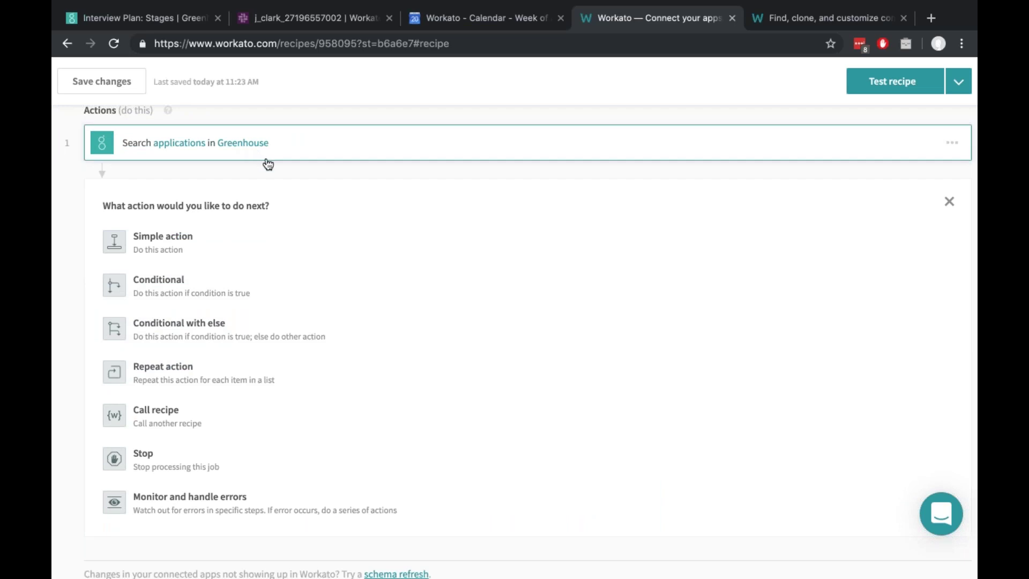
left_click(267, 379)
left_click(329, 231)
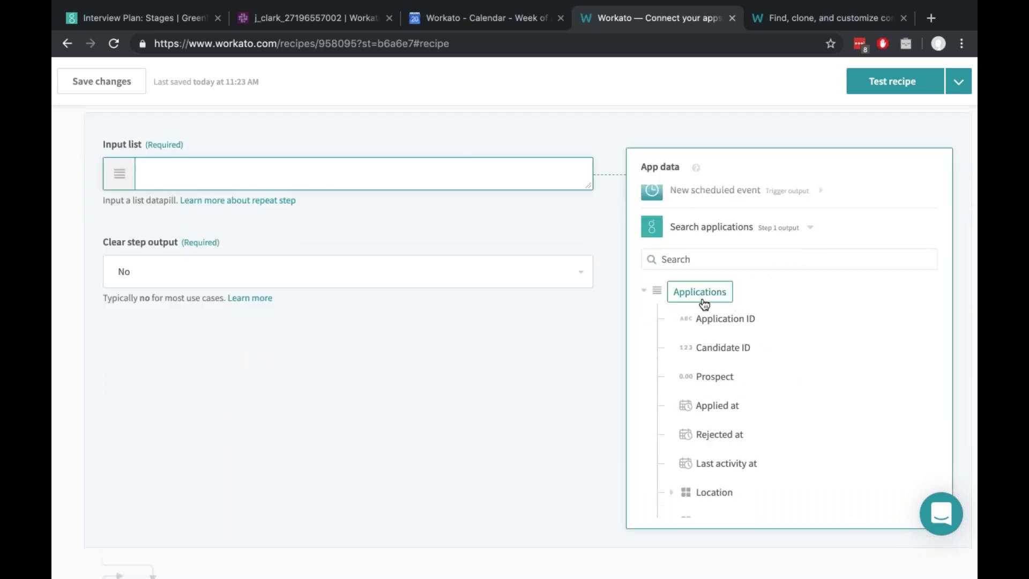
left_click(699, 292)
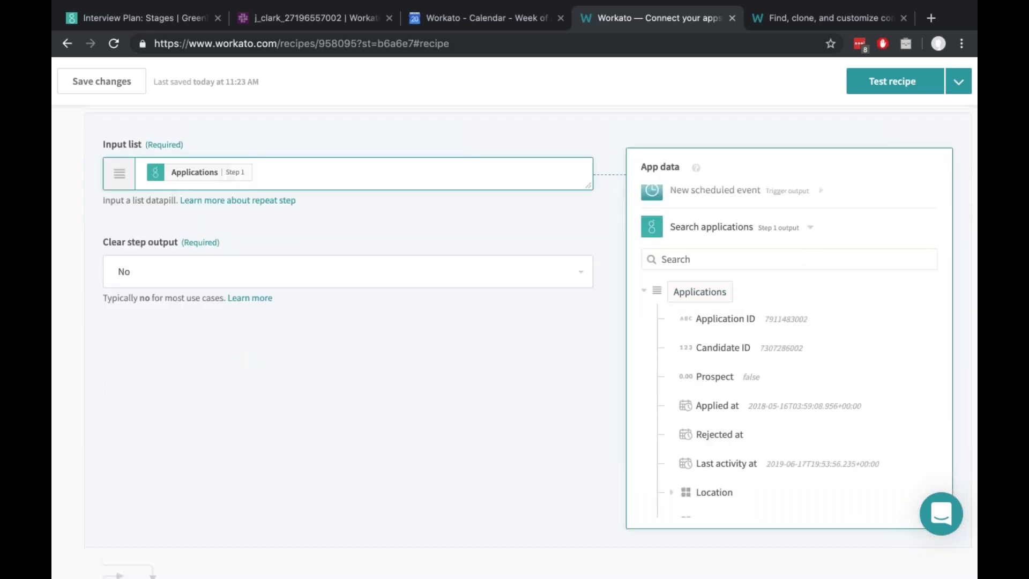
scroll(421, 230, "up", 3)
left_click(421, 229)
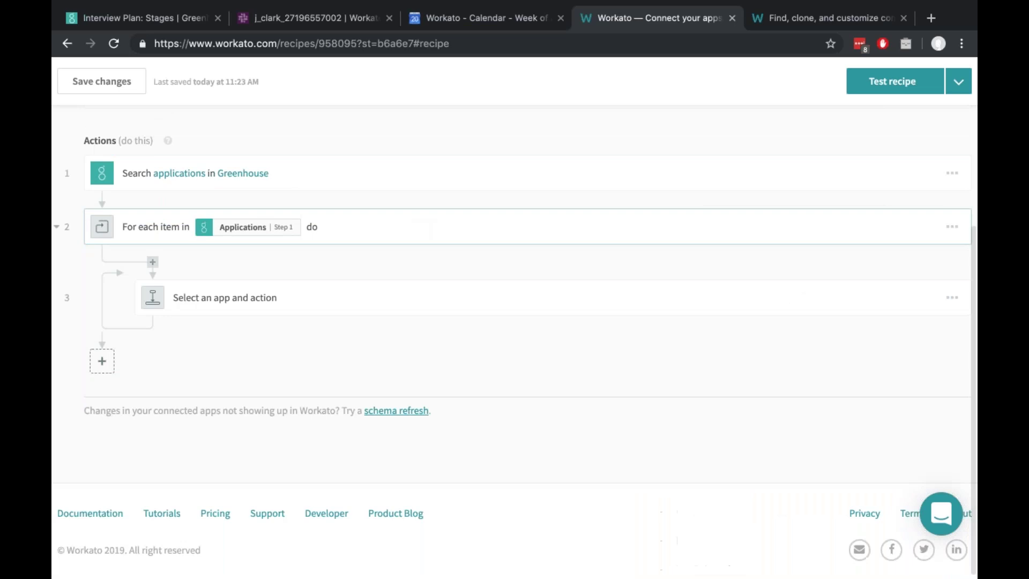
Configure the action inside the repeat loop to use Workbot for Slack with the Post message action.
scroll(281, 400, "up", 2)
left_click(335, 402)
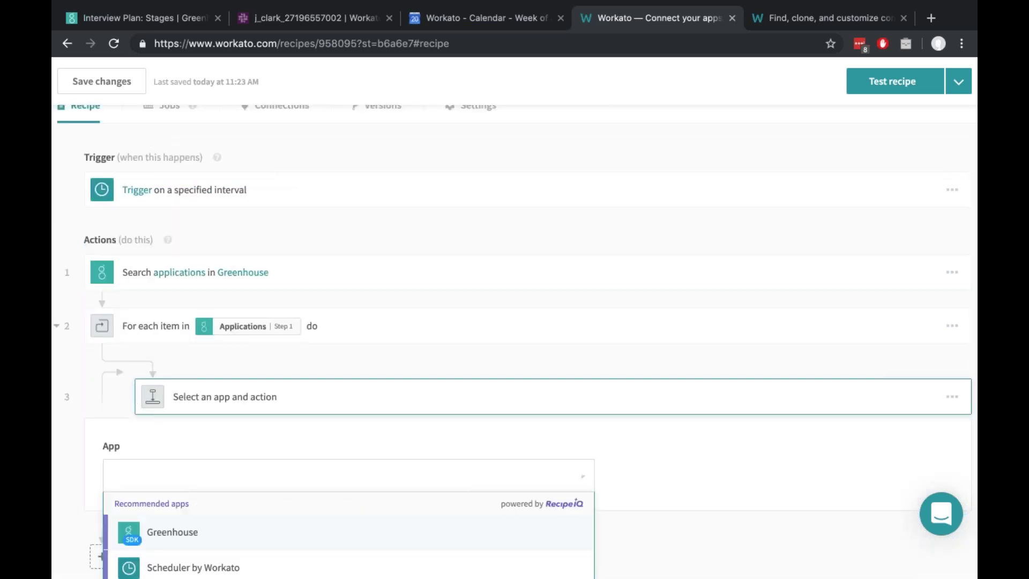
scroll(208, 410, "down", 4)
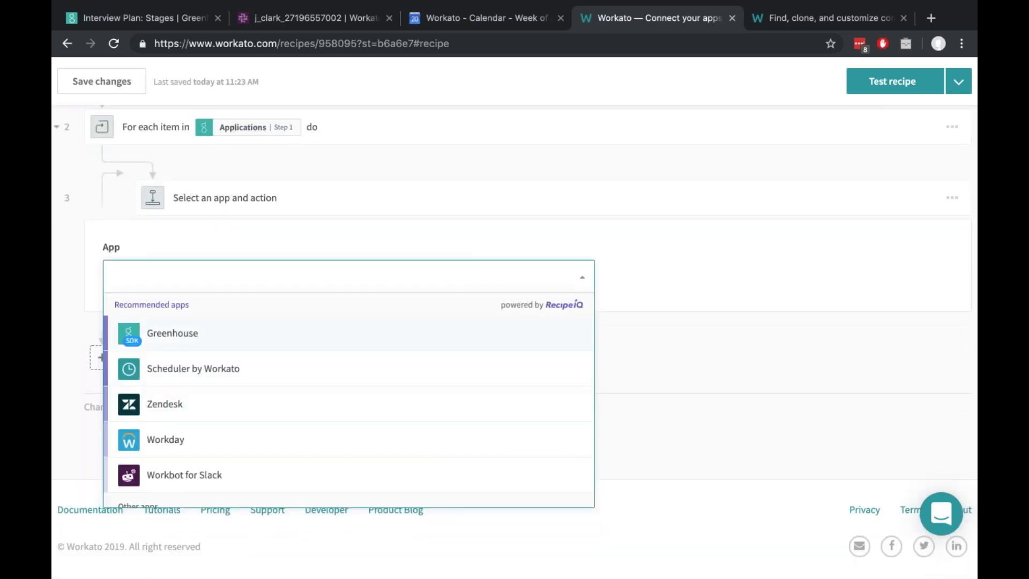
type("workbot")
left_click(269, 342)
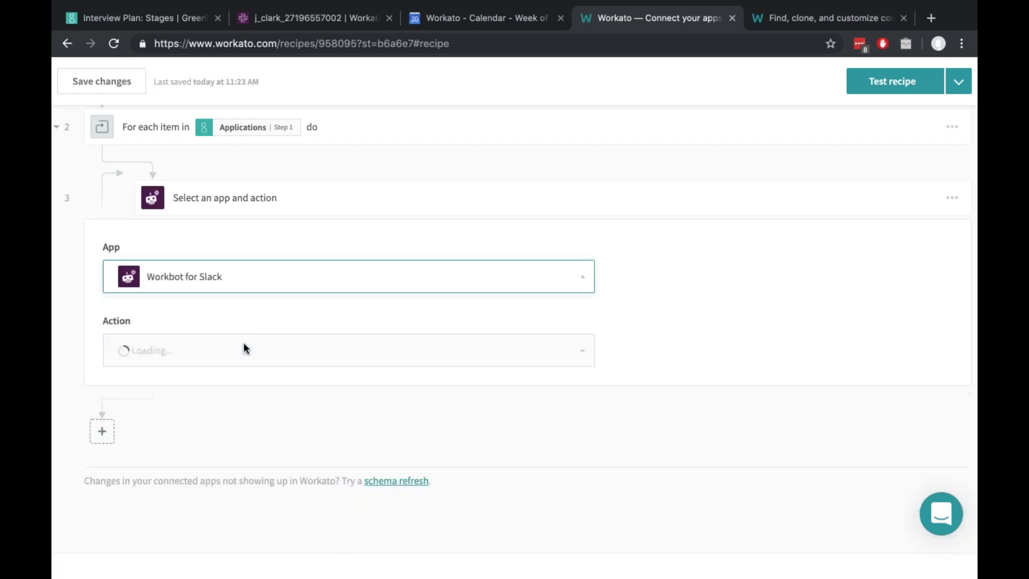
scroll(270, 343, "down", 1)
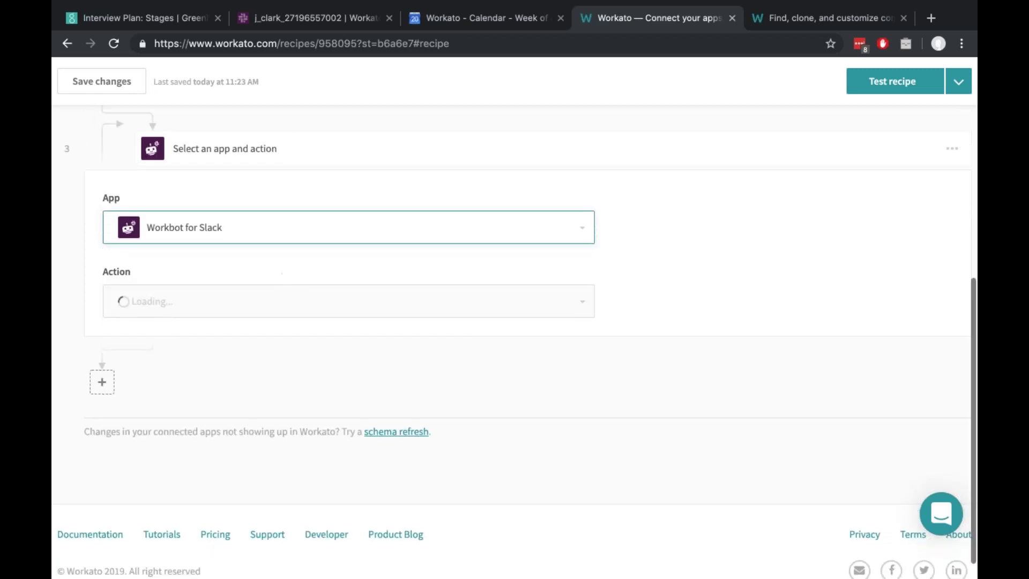
left_click(271, 301)
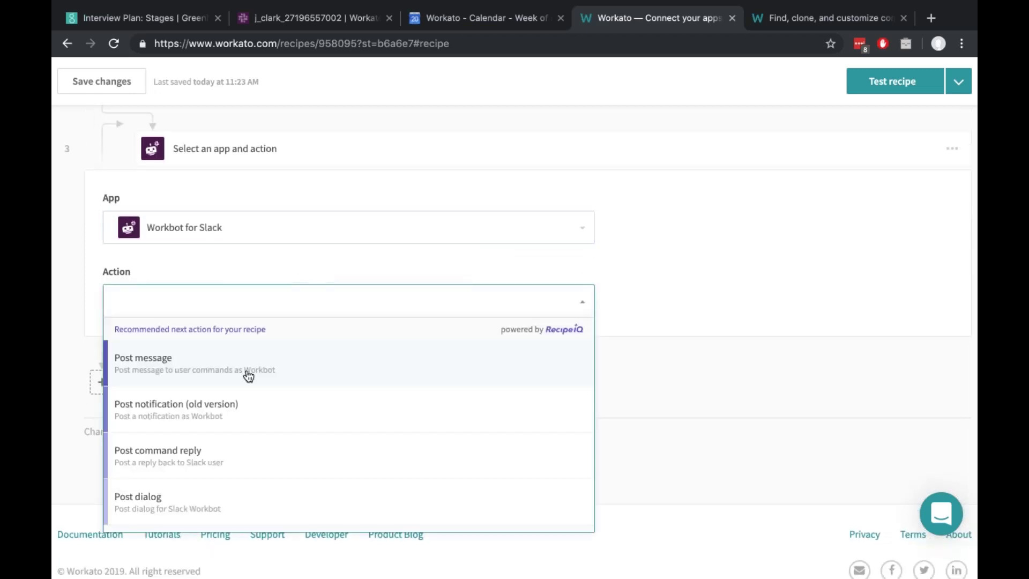
left_click(338, 370)
scroll(278, 367, "down", 4)
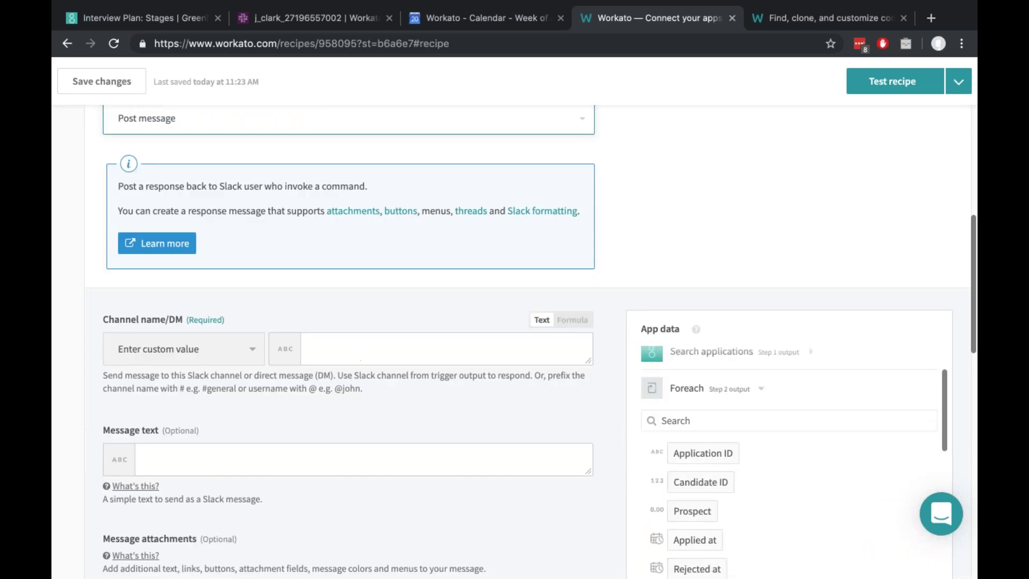
scroll(352, 384, "down", 2)
Switch to Slack and examine the scorecard reminder message in the candidate's interview channel.
left_click(311, 18)
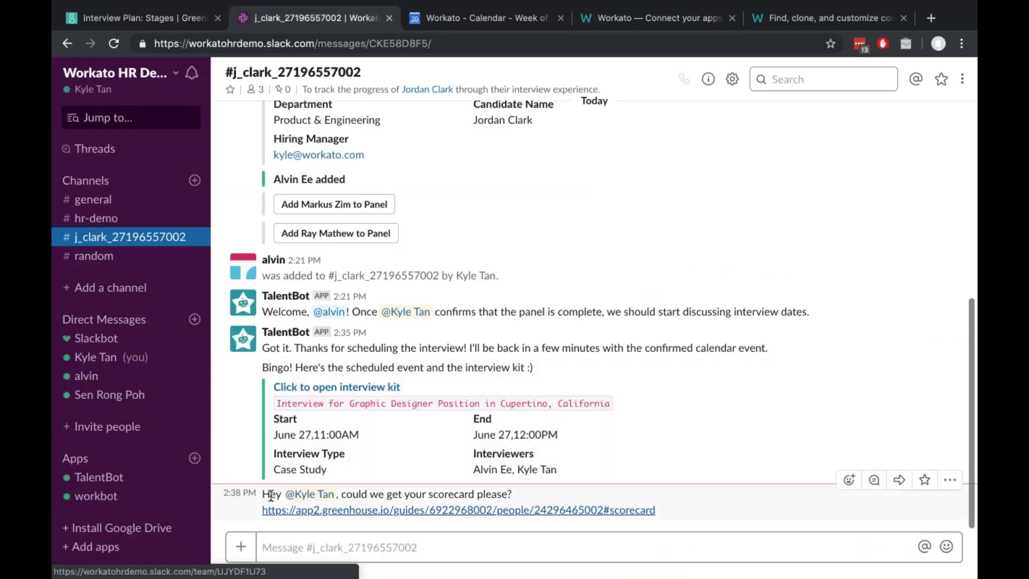
left_click_drag(455, 493, 471, 492)
left_click(466, 491)
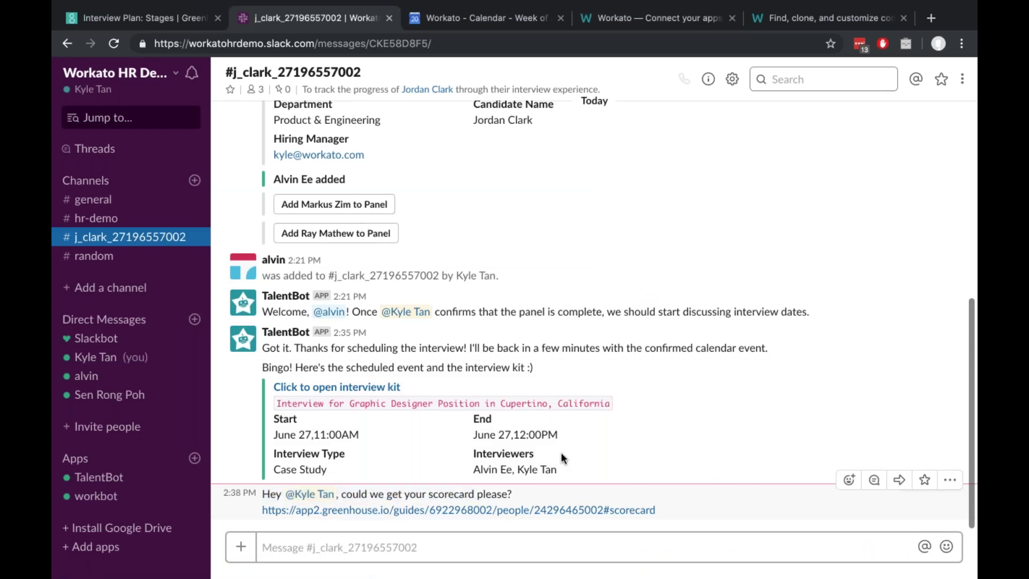
Return to the Workato recipe to review its trigger and action structure, and switch to the presentation slides.
left_click(651, 18)
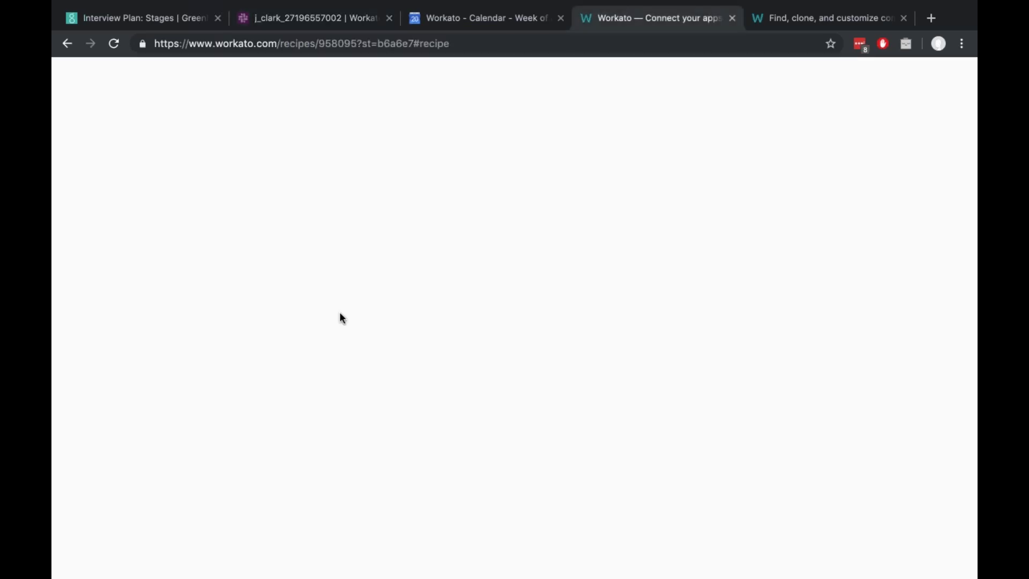
scroll(339, 311, "up", 8)
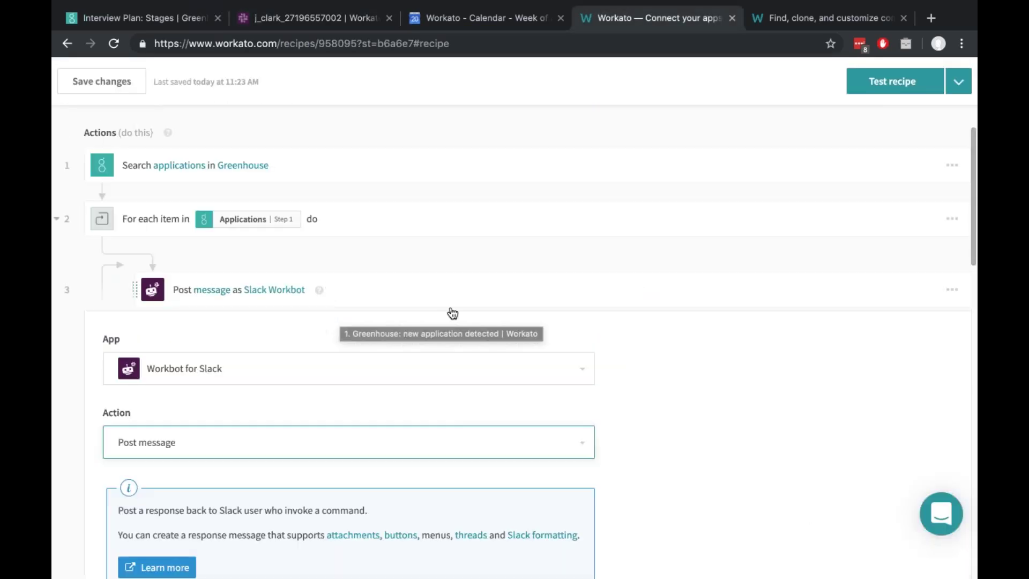
scroll(453, 313, "up", 5)
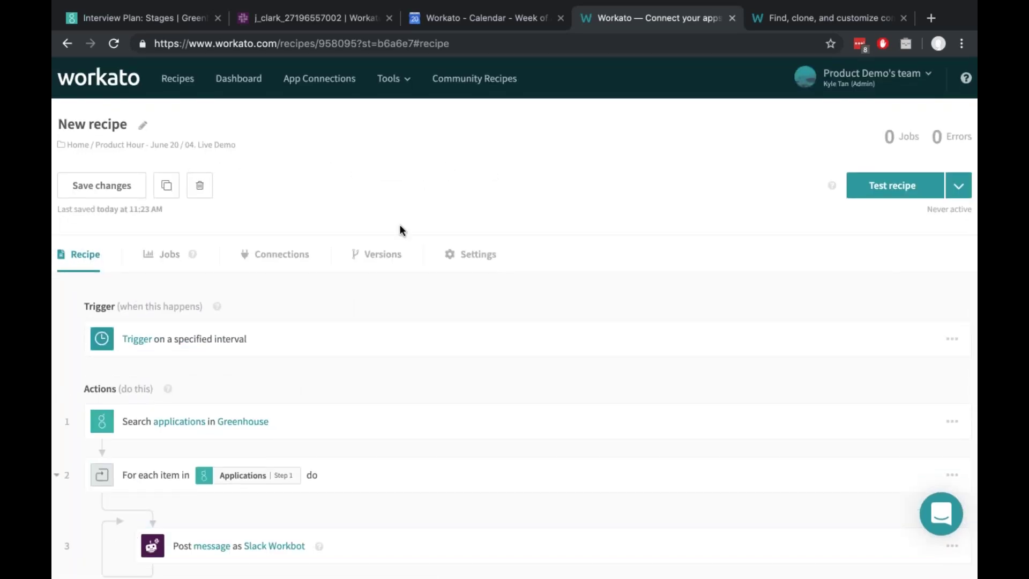
scroll(401, 229, "down", 2)
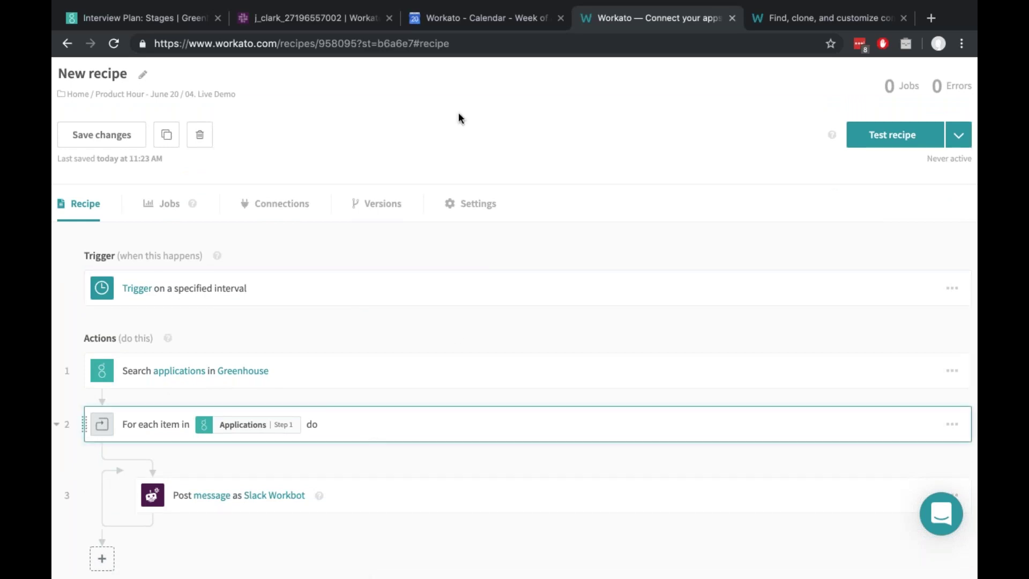
key("ctrl+Right")
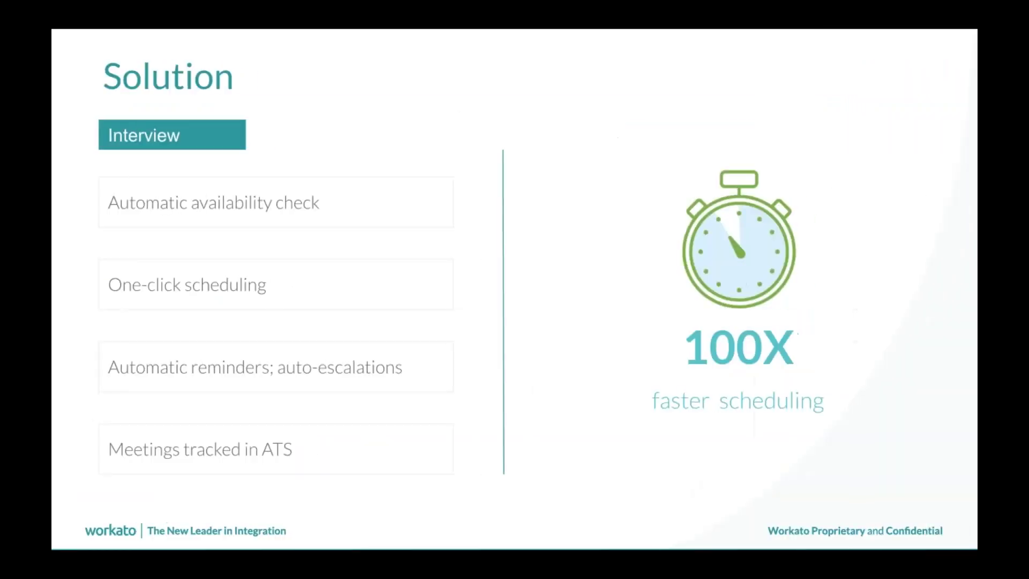